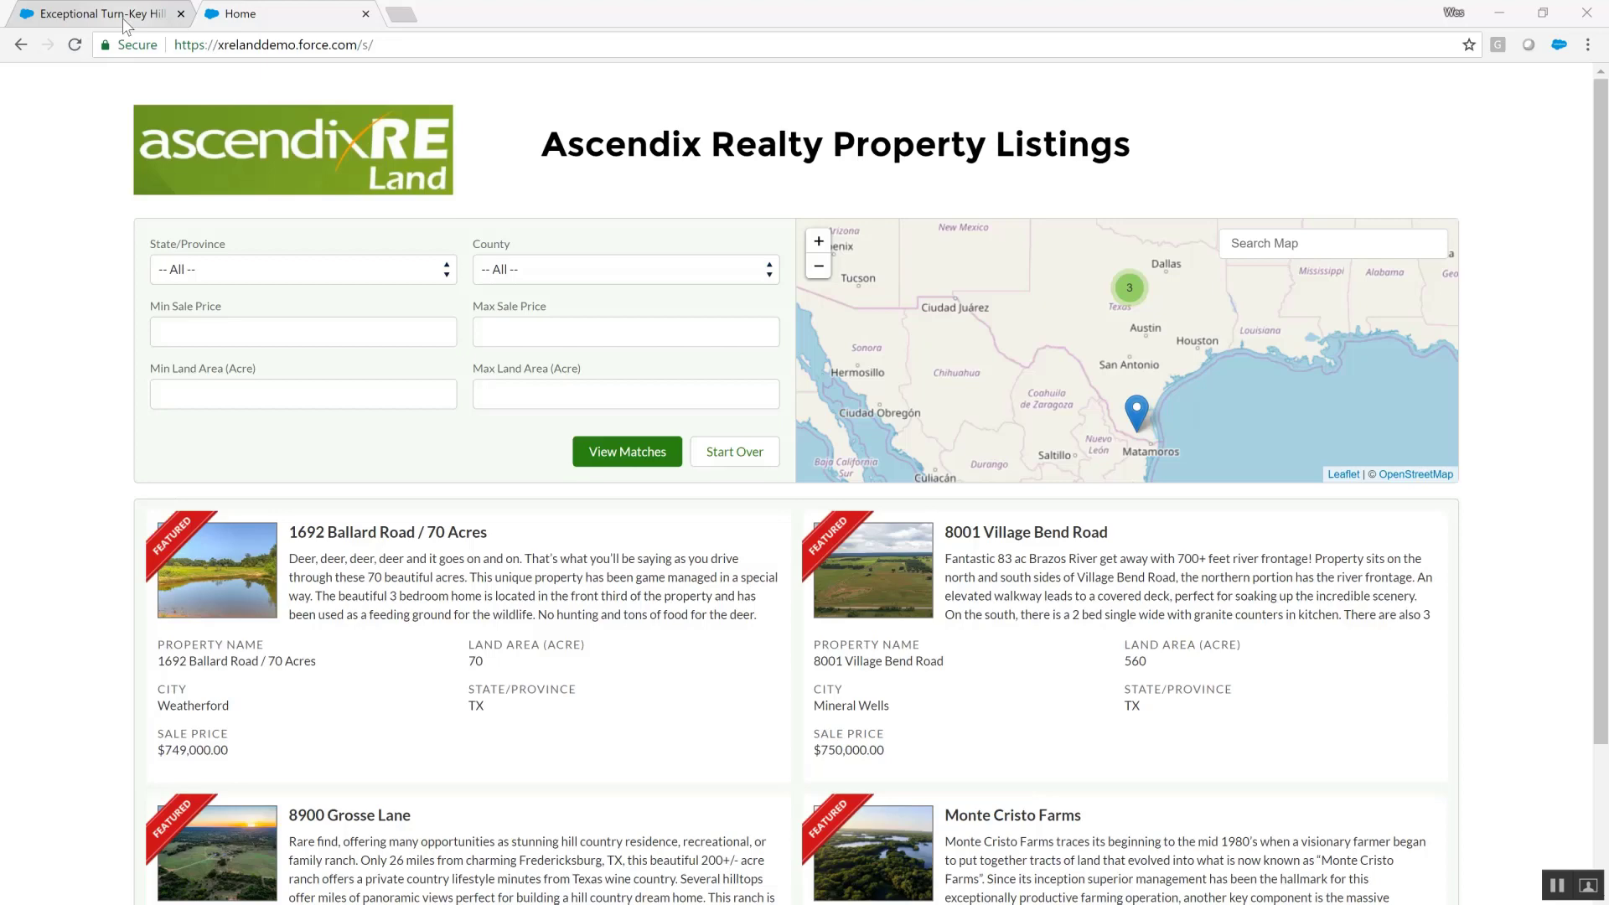
Return to the Hill Country Ranch record and review its details and listing information
{"action": "left_click", "coordinate": [101, 14]}
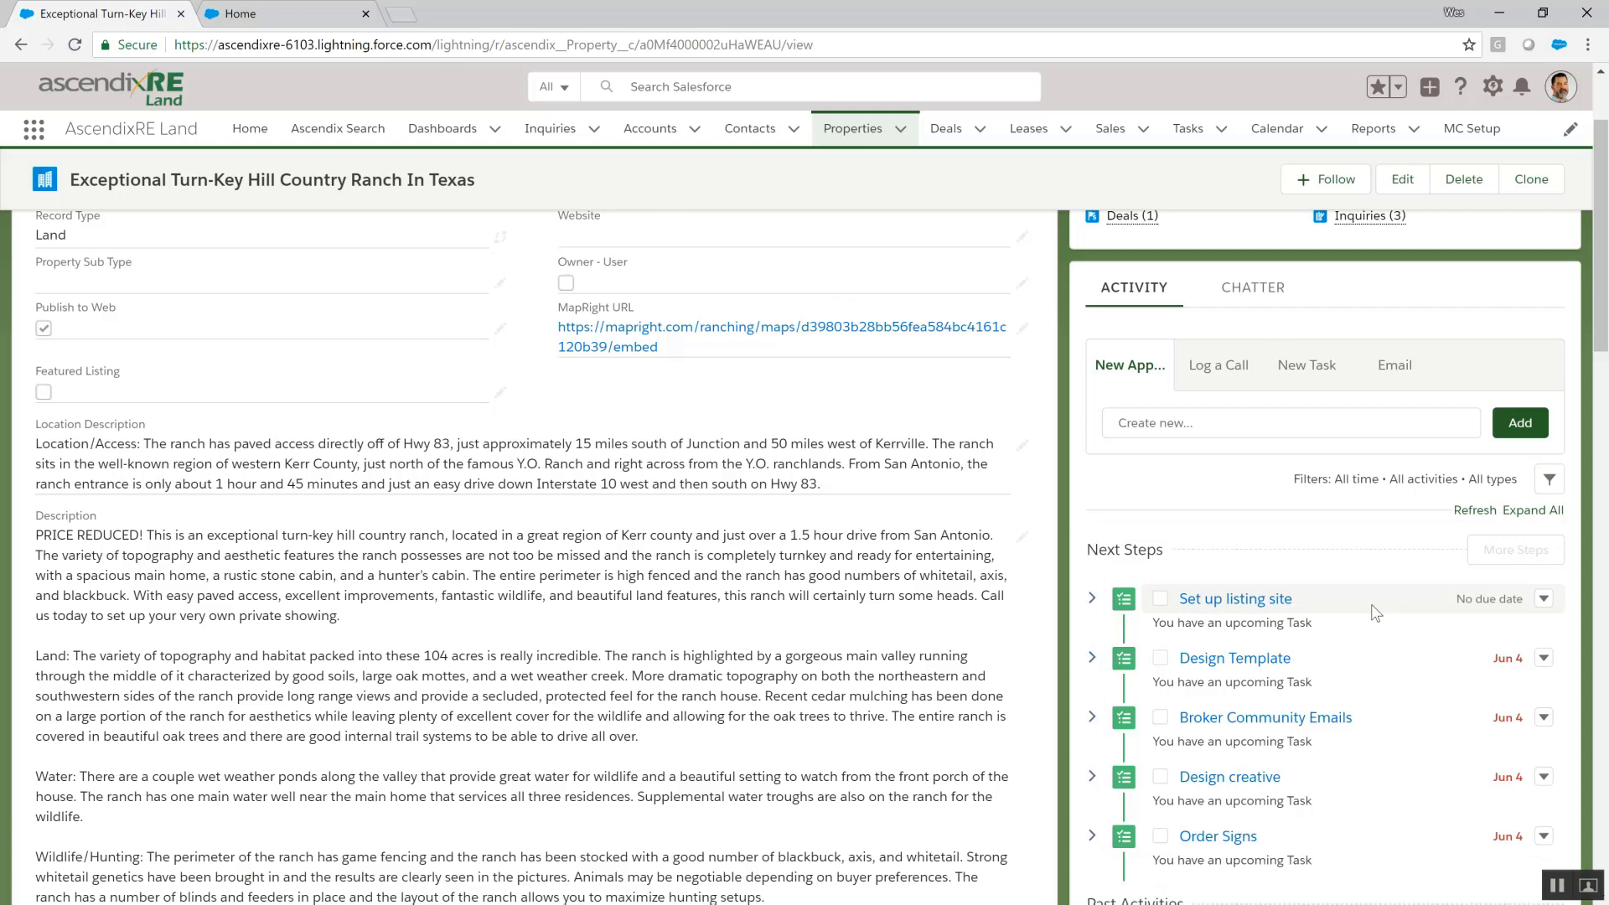
{"action": "scroll", "coordinate": [1375, 612], "scroll_direction": "down", "scroll_amount": 2}
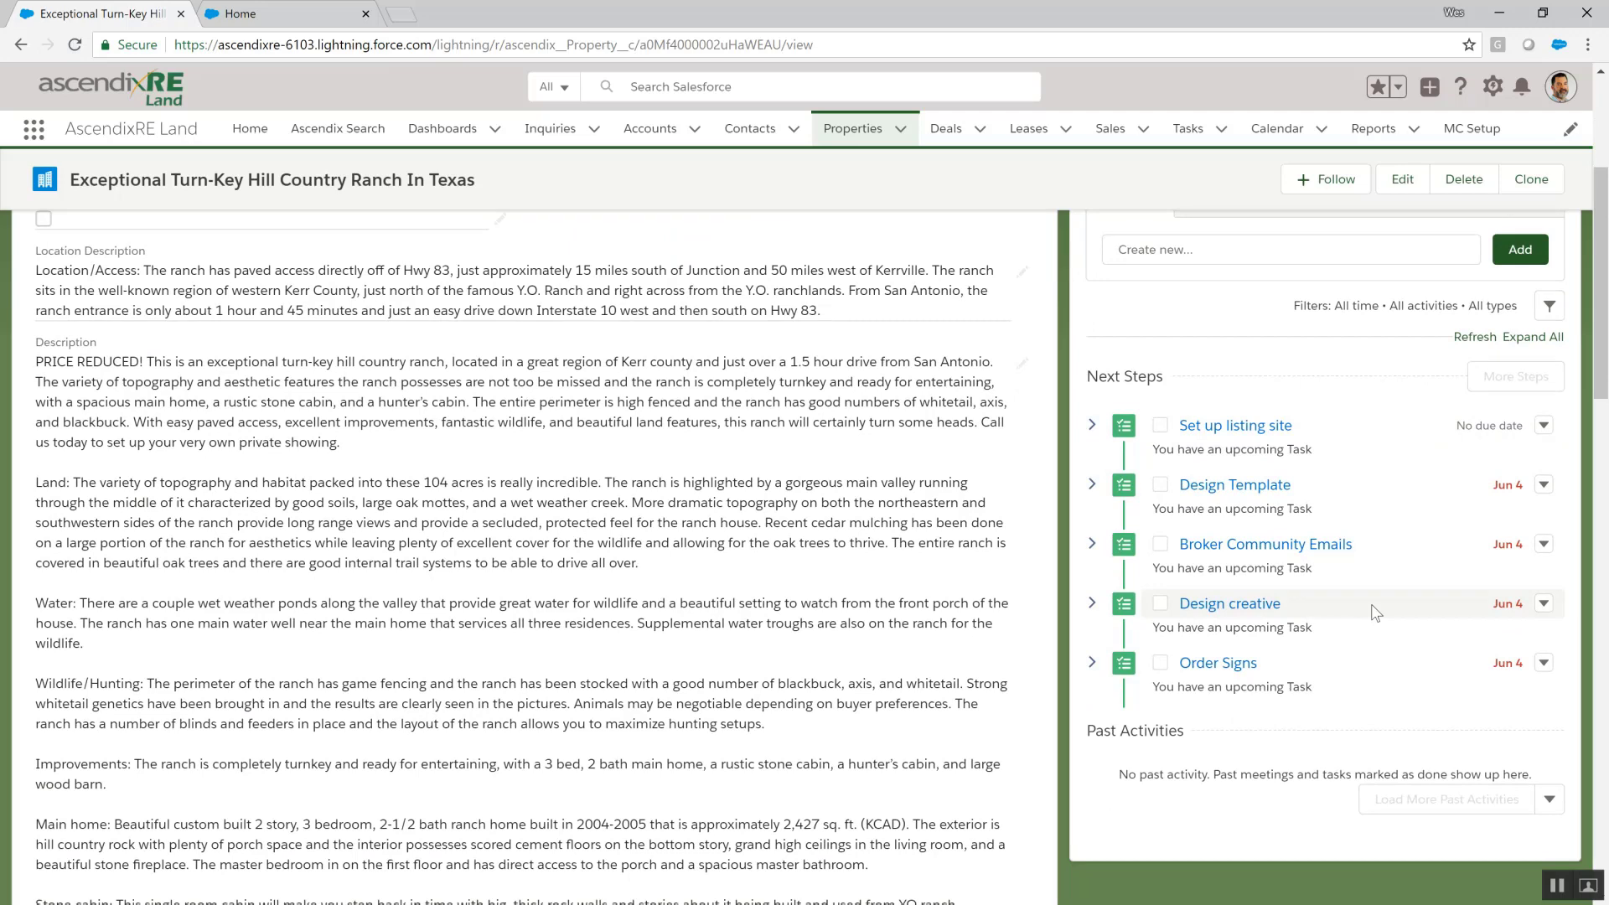
{"action": "scroll", "coordinate": [743, 585], "scroll_direction": "down", "scroll_amount": 3}
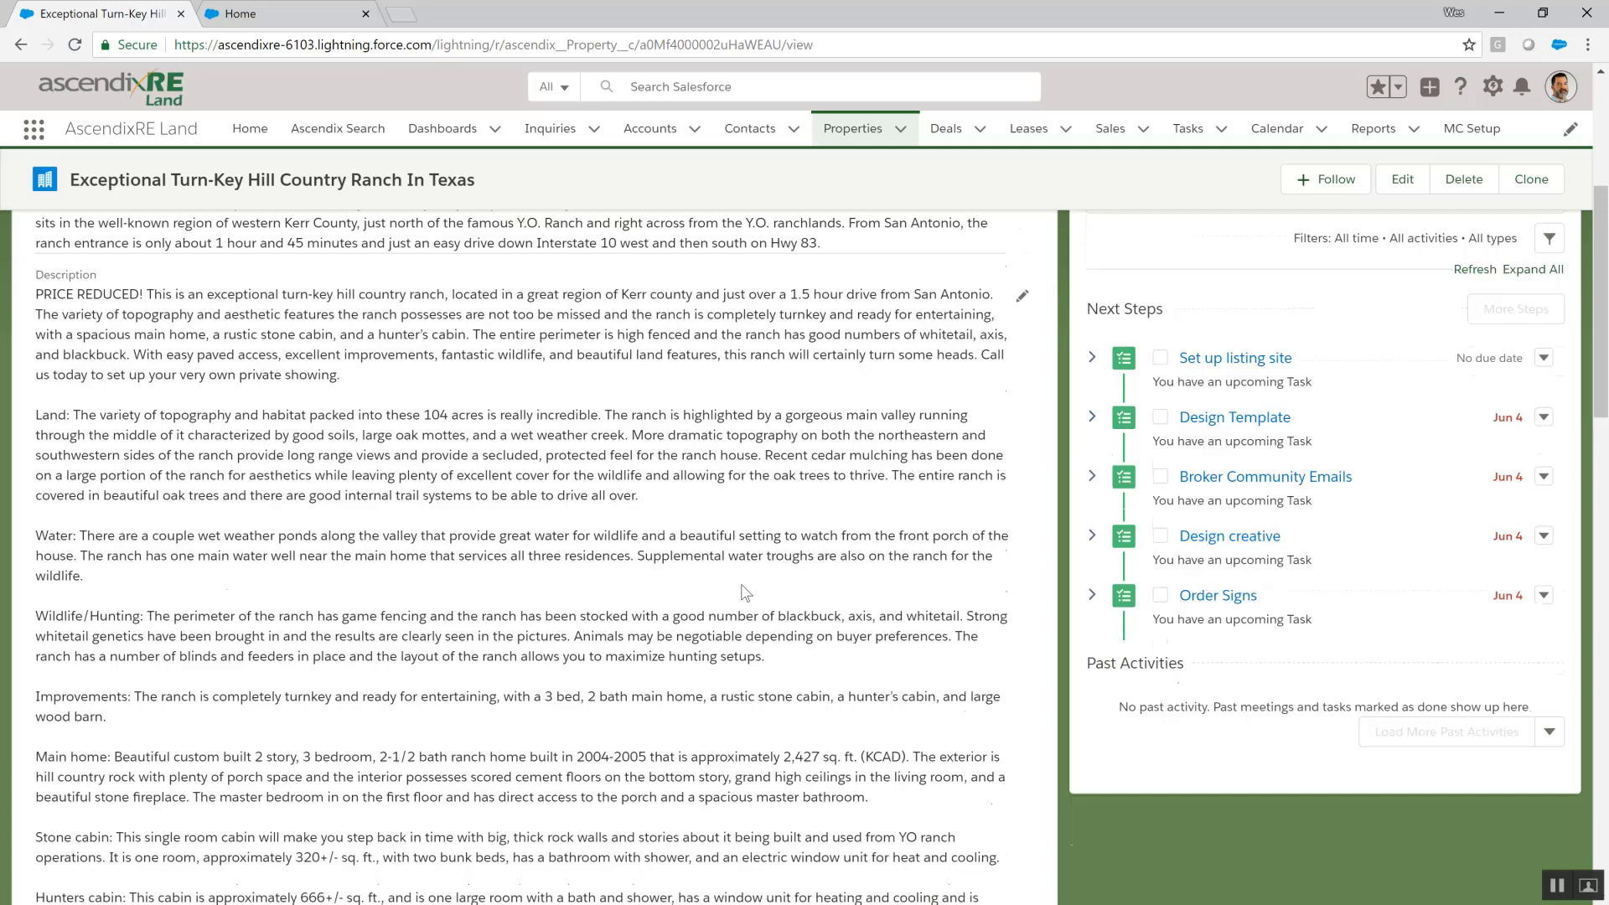
{"action": "scroll", "coordinate": [743, 585], "scroll_direction": "down", "scroll_amount": 3}
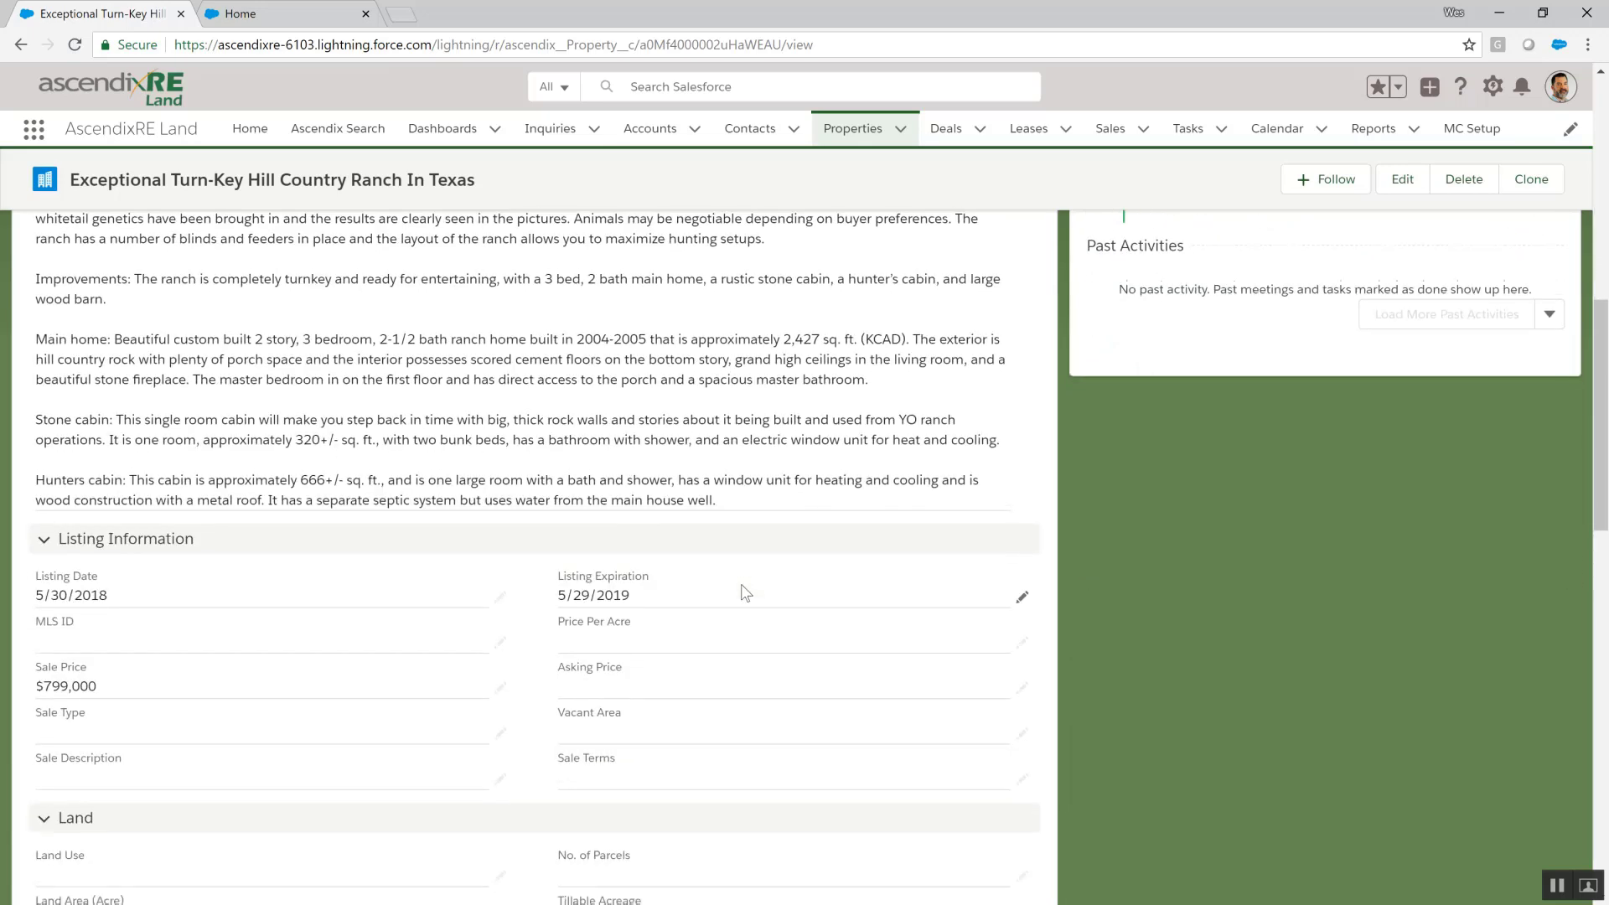
{"action": "scroll", "coordinate": [745, 591], "scroll_direction": "down", "scroll_amount": 1}
{"action": "scroll", "coordinate": [744, 591], "scroll_direction": "up", "scroll_amount": 15}
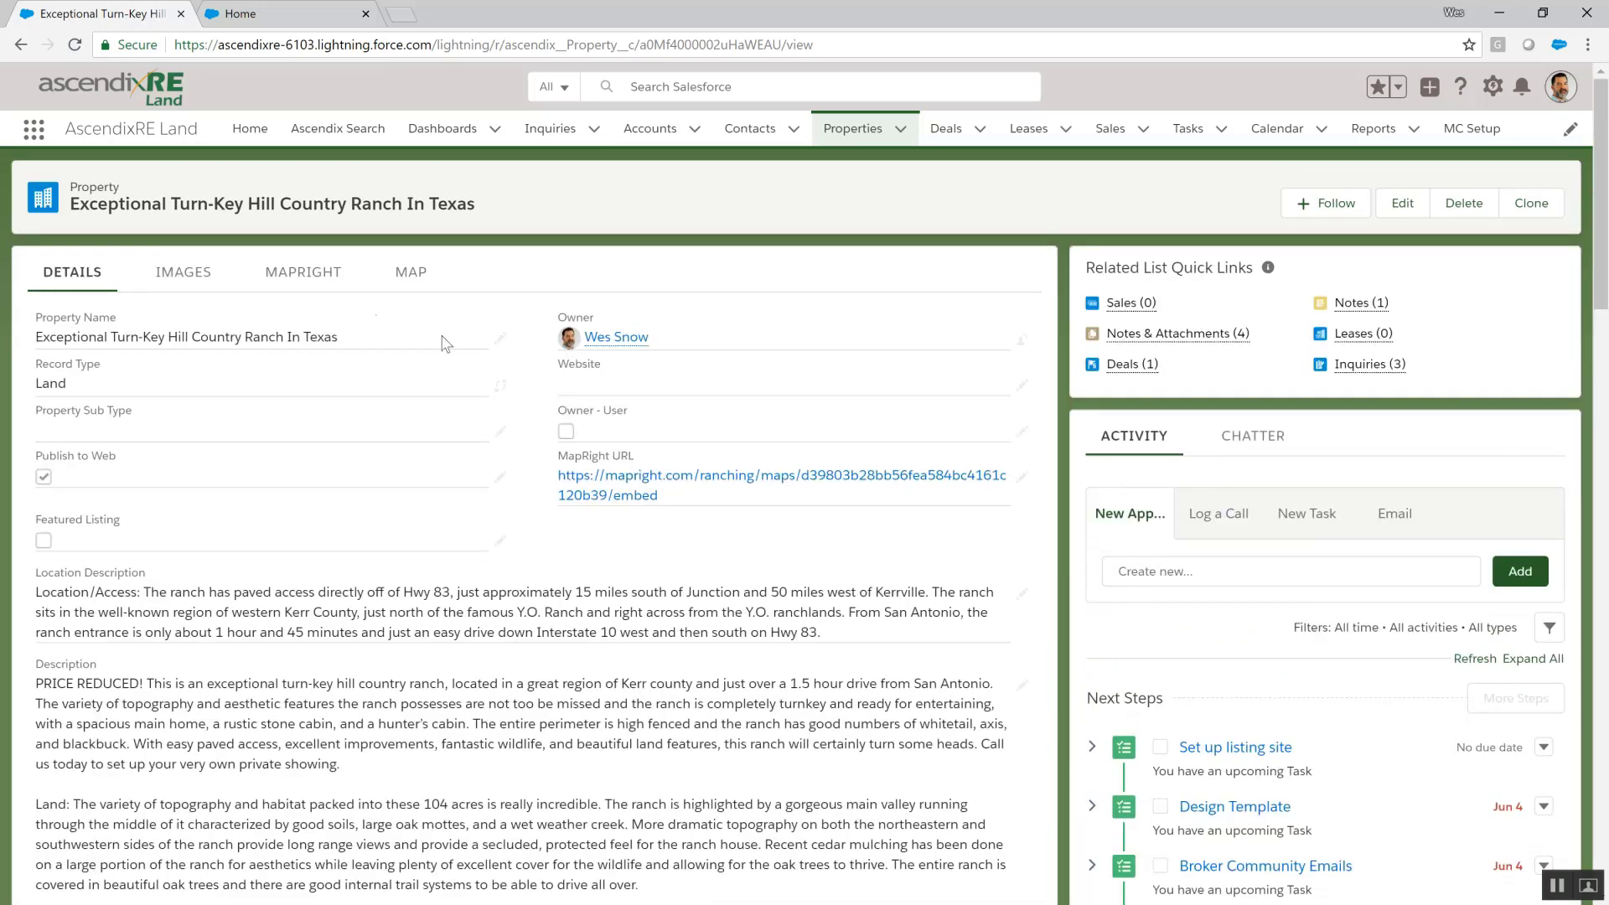
{"action": "left_click", "coordinate": [199, 276]}
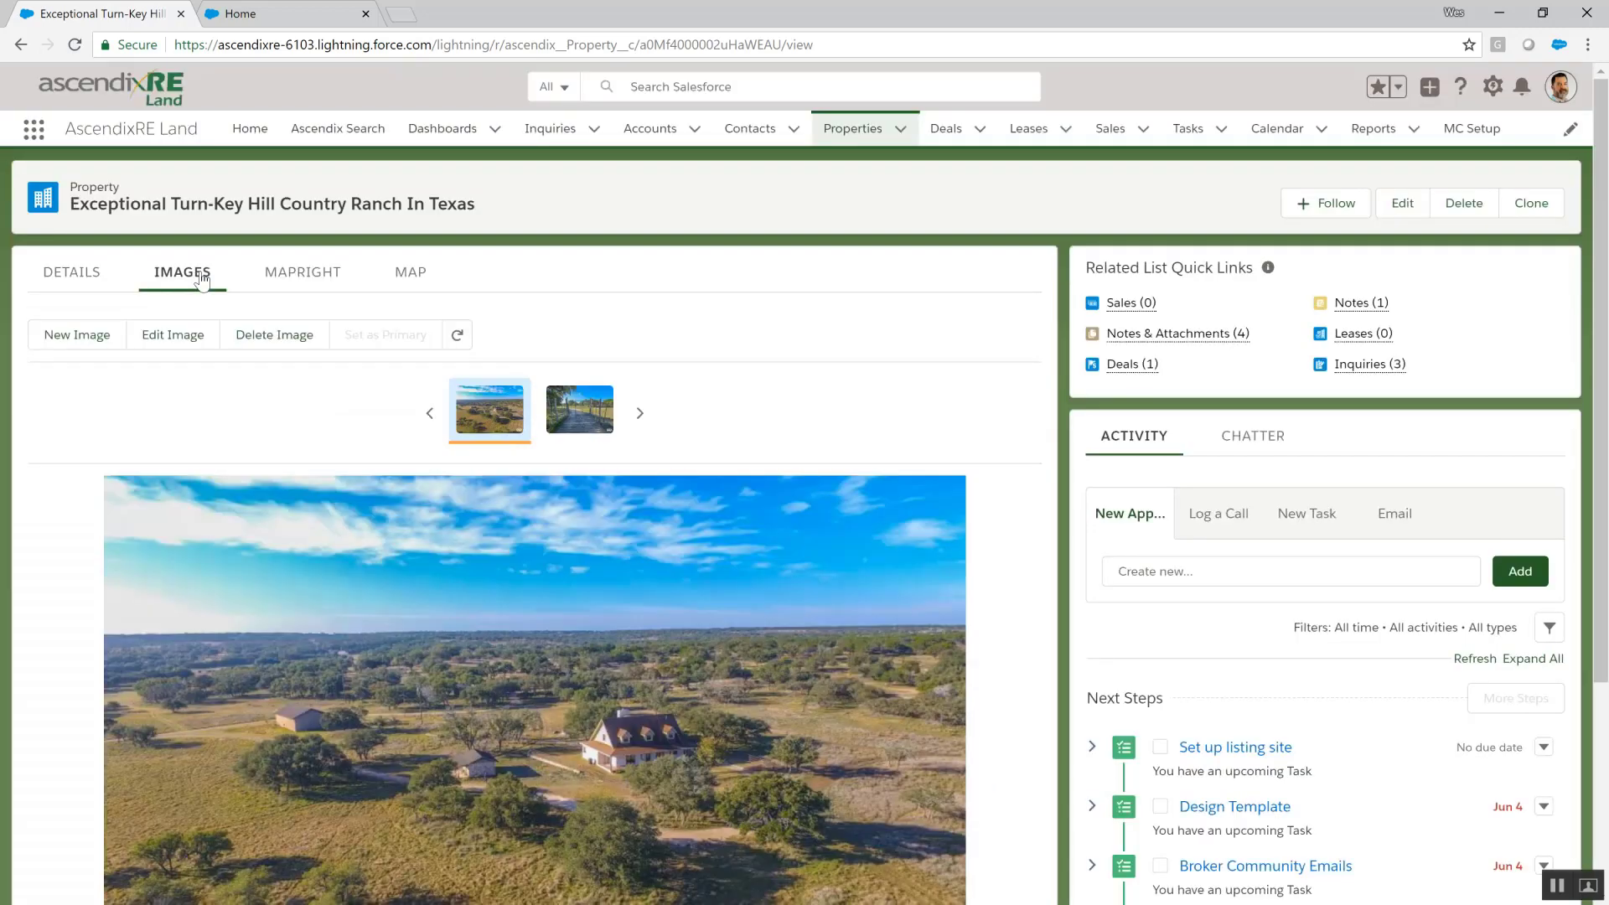
{"action": "left_click", "coordinate": [296, 279]}
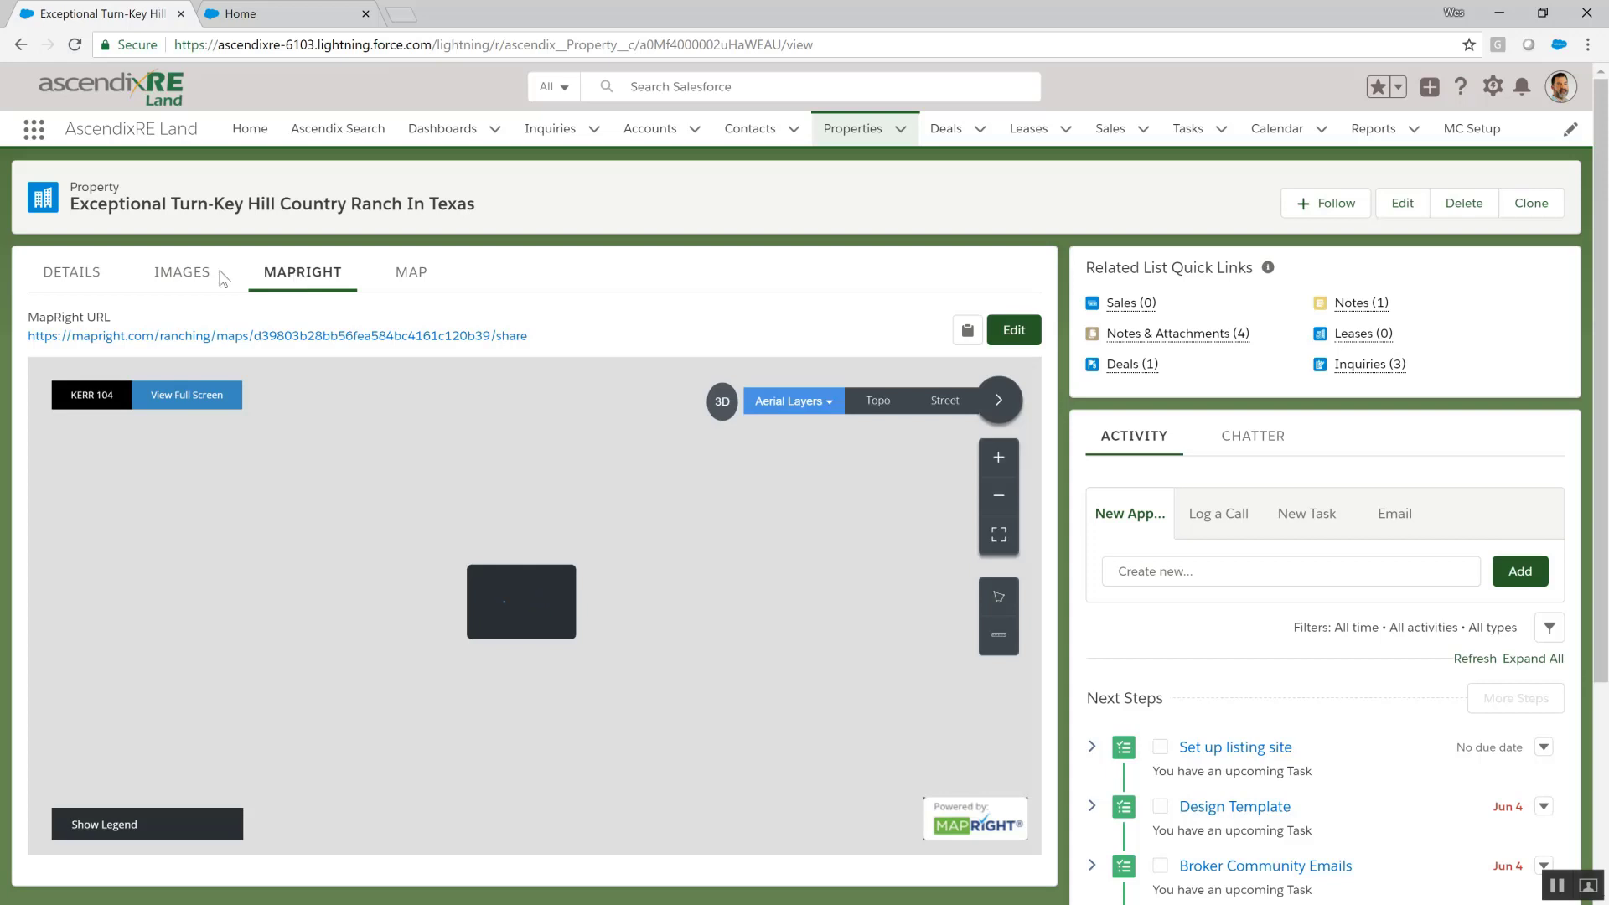
{"action": "left_click", "coordinate": [80, 277]}
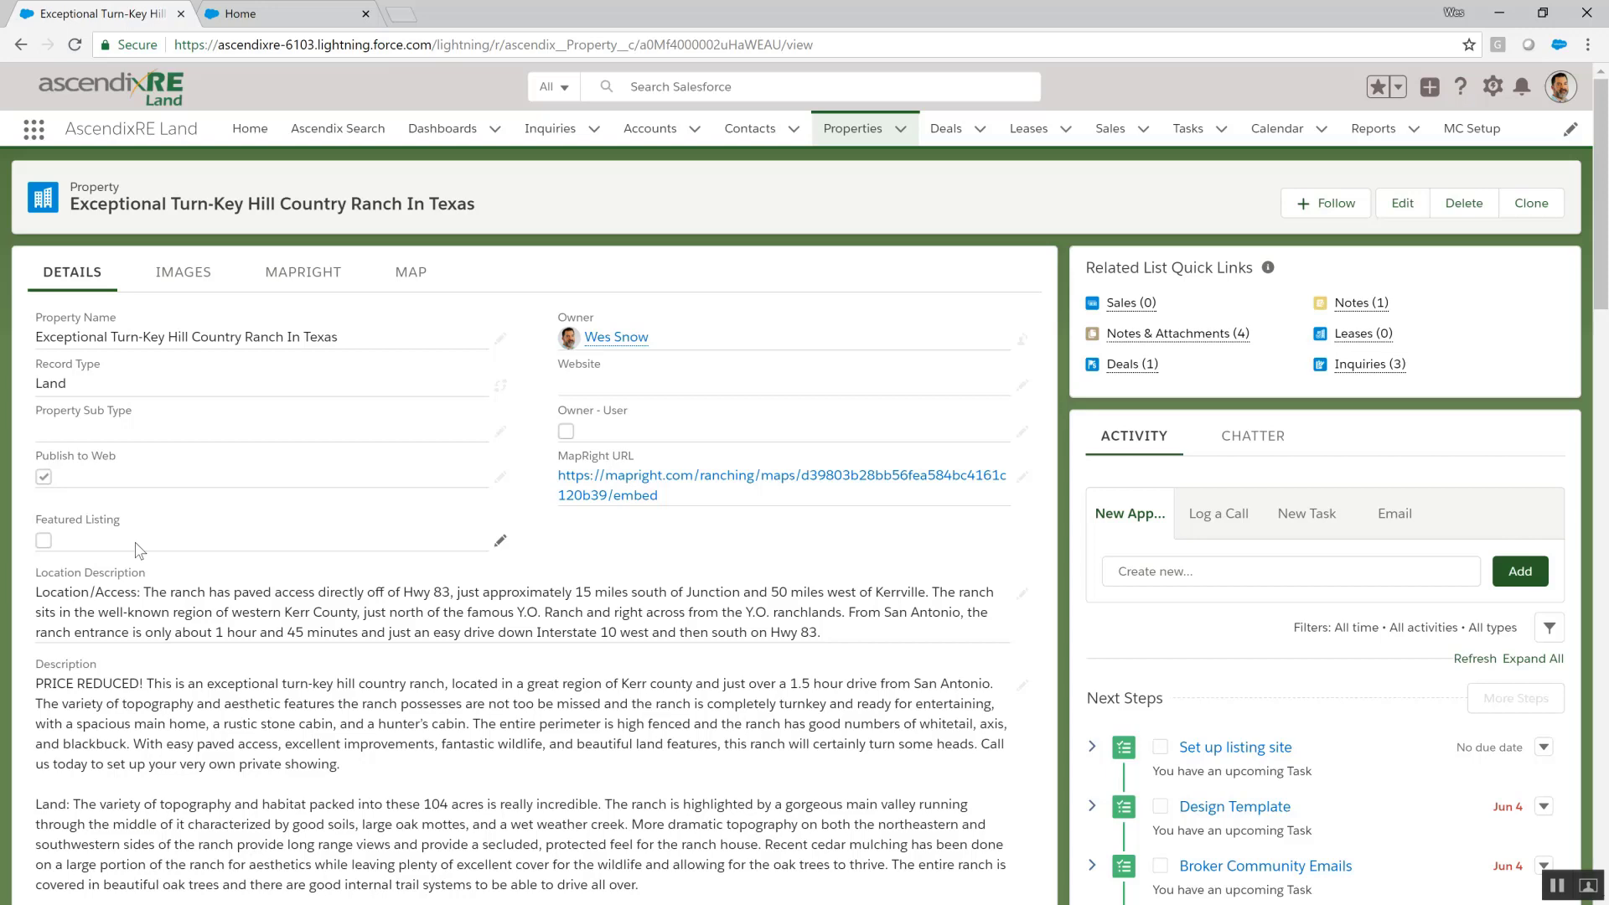
On the portal's listings page, filter by State/Province Texas and County Kerr
{"action": "left_click", "coordinate": [270, 16]}
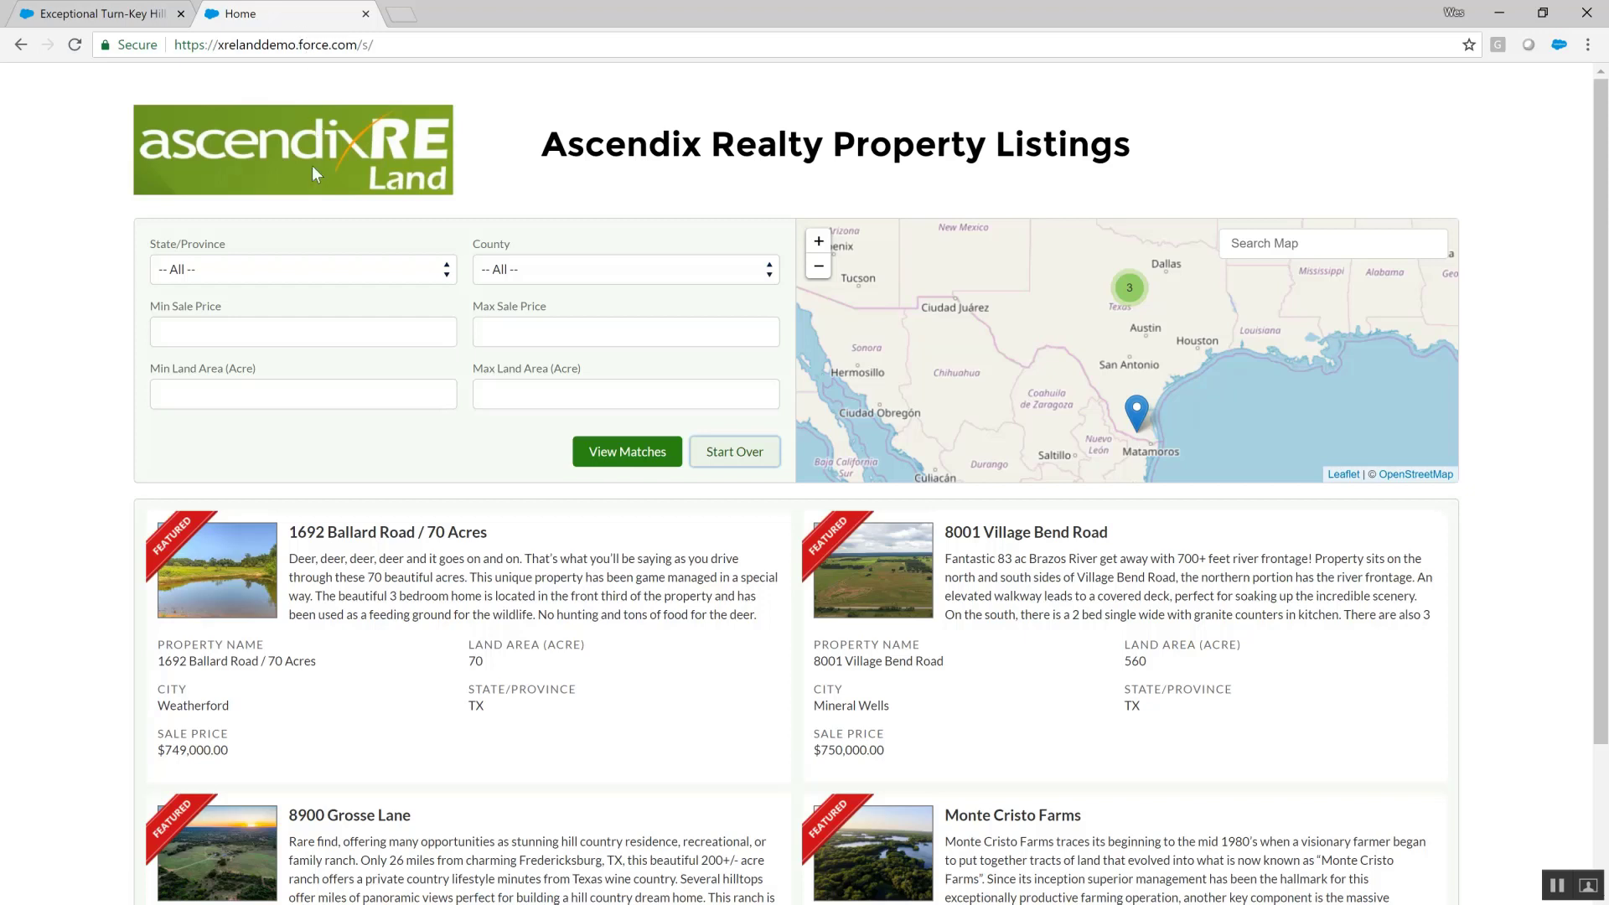
{"action": "left_click", "coordinate": [327, 275]}
{"action": "type", "text": "tex"}
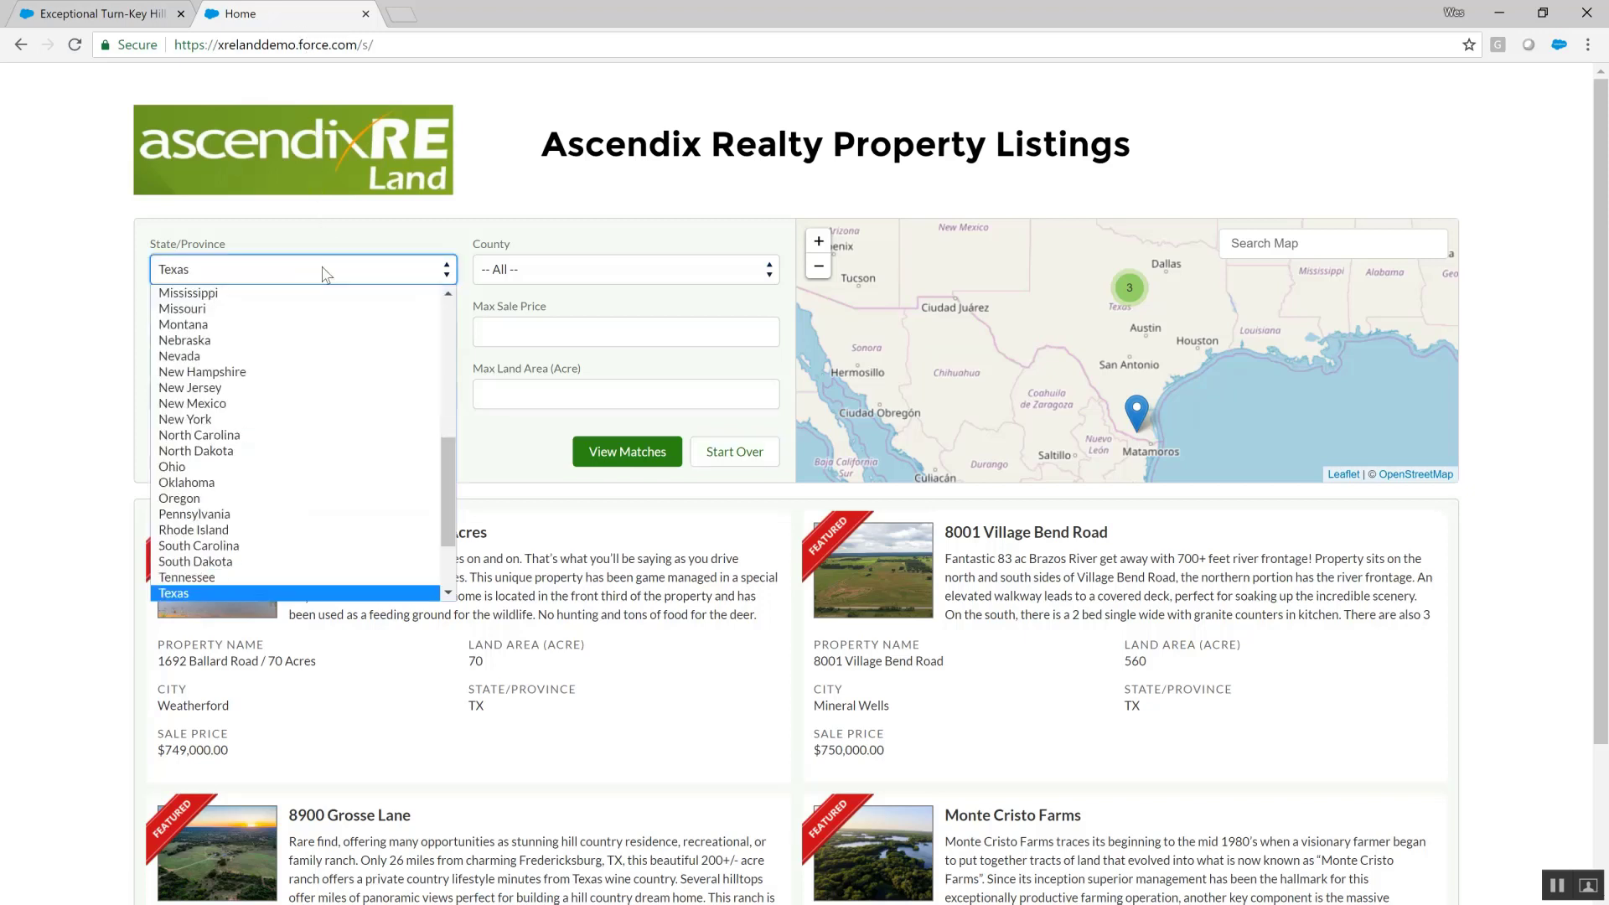
{"action": "key", "text": "Return"}
{"action": "left_click", "coordinate": [503, 269]}
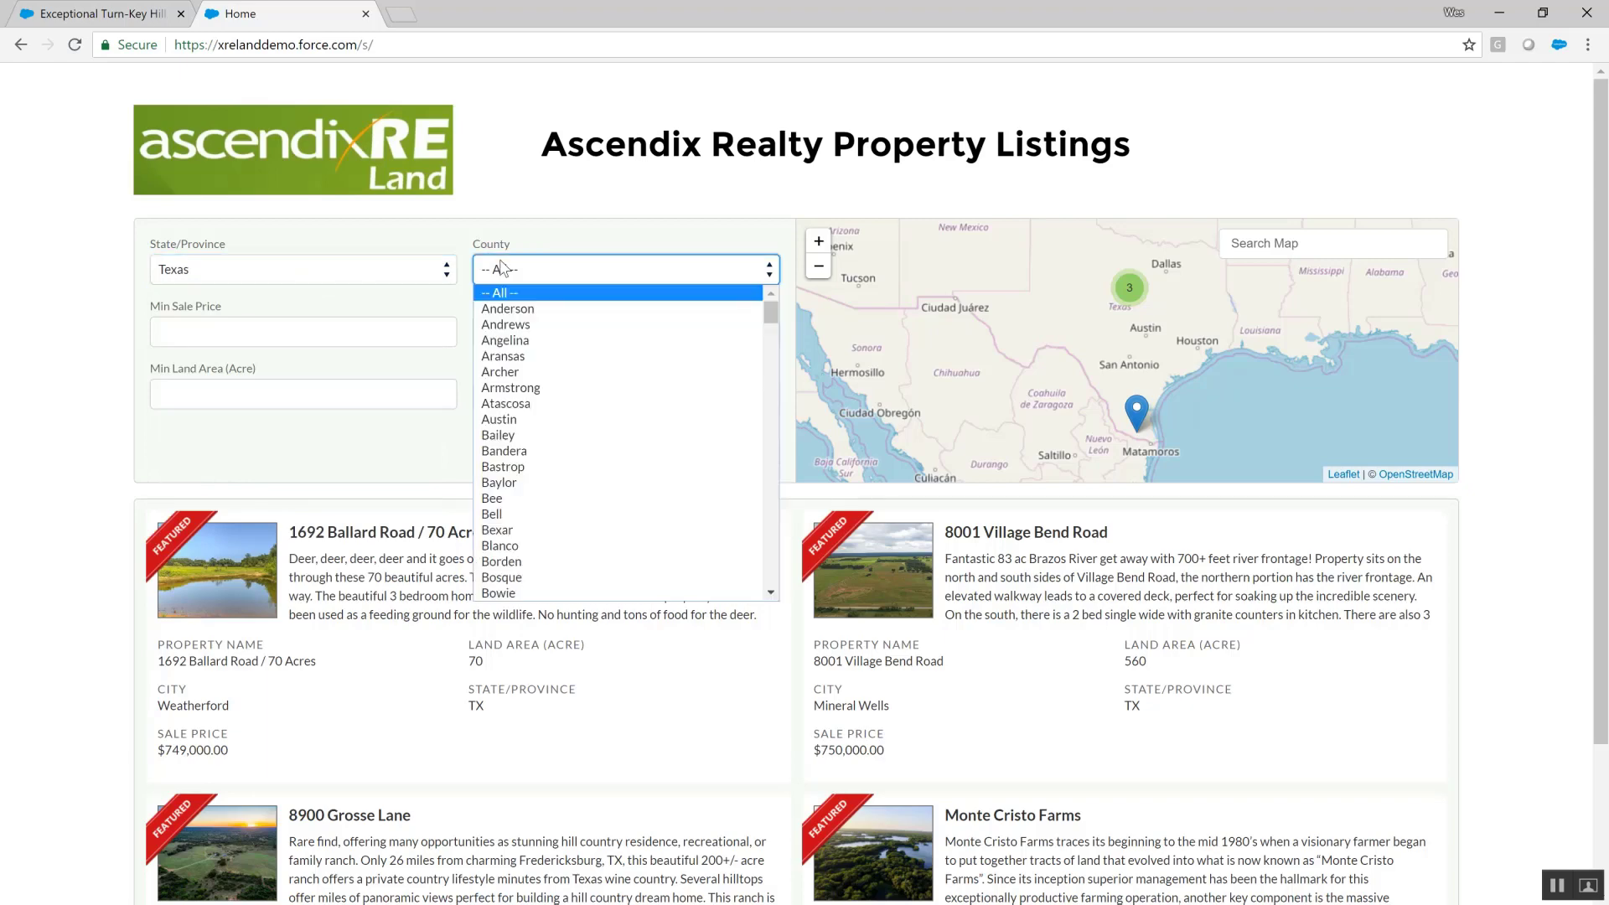
{"action": "type", "text": "ker"}
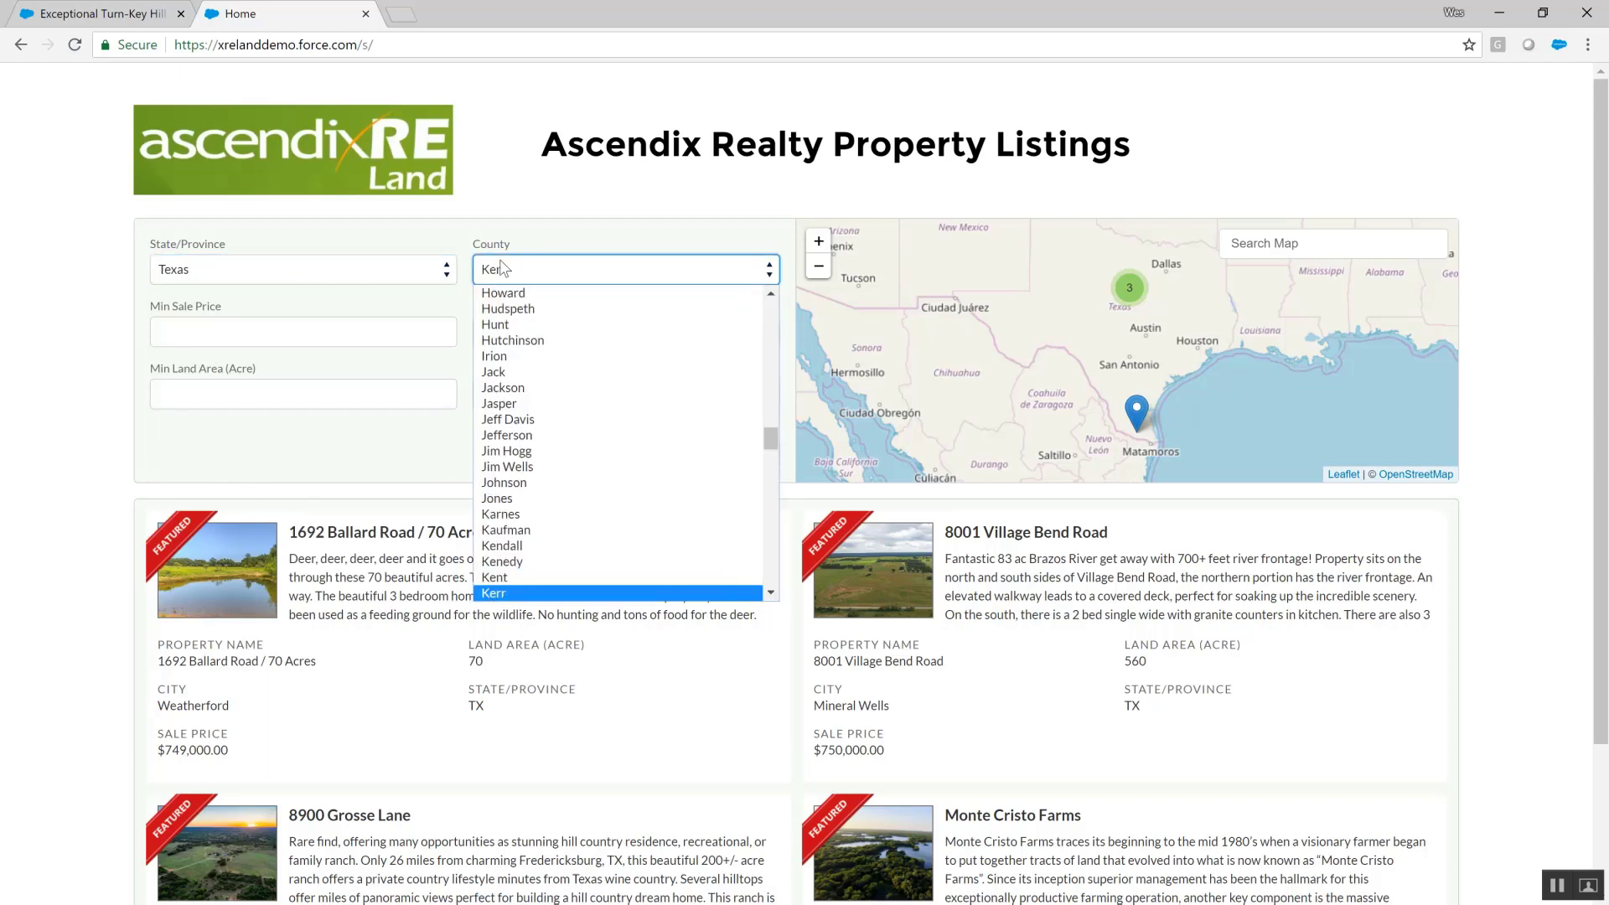
{"action": "key", "text": "Return"}
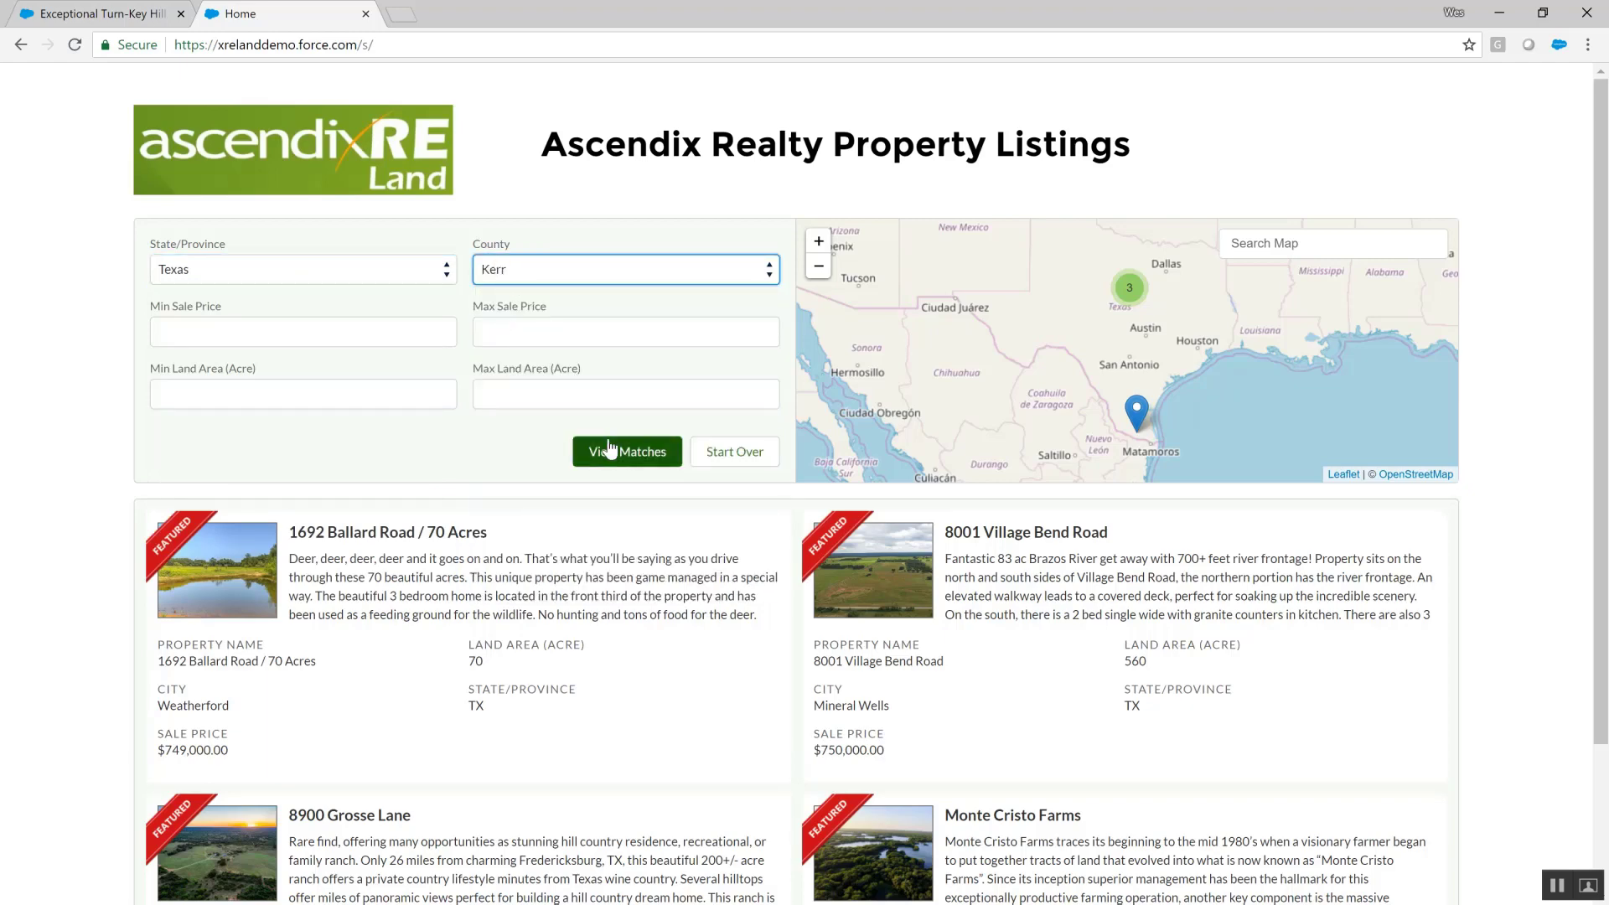
View matches and browse the ranch listing's description, $799,000 price, photos and parcel map
{"action": "left_click", "coordinate": [610, 447]}
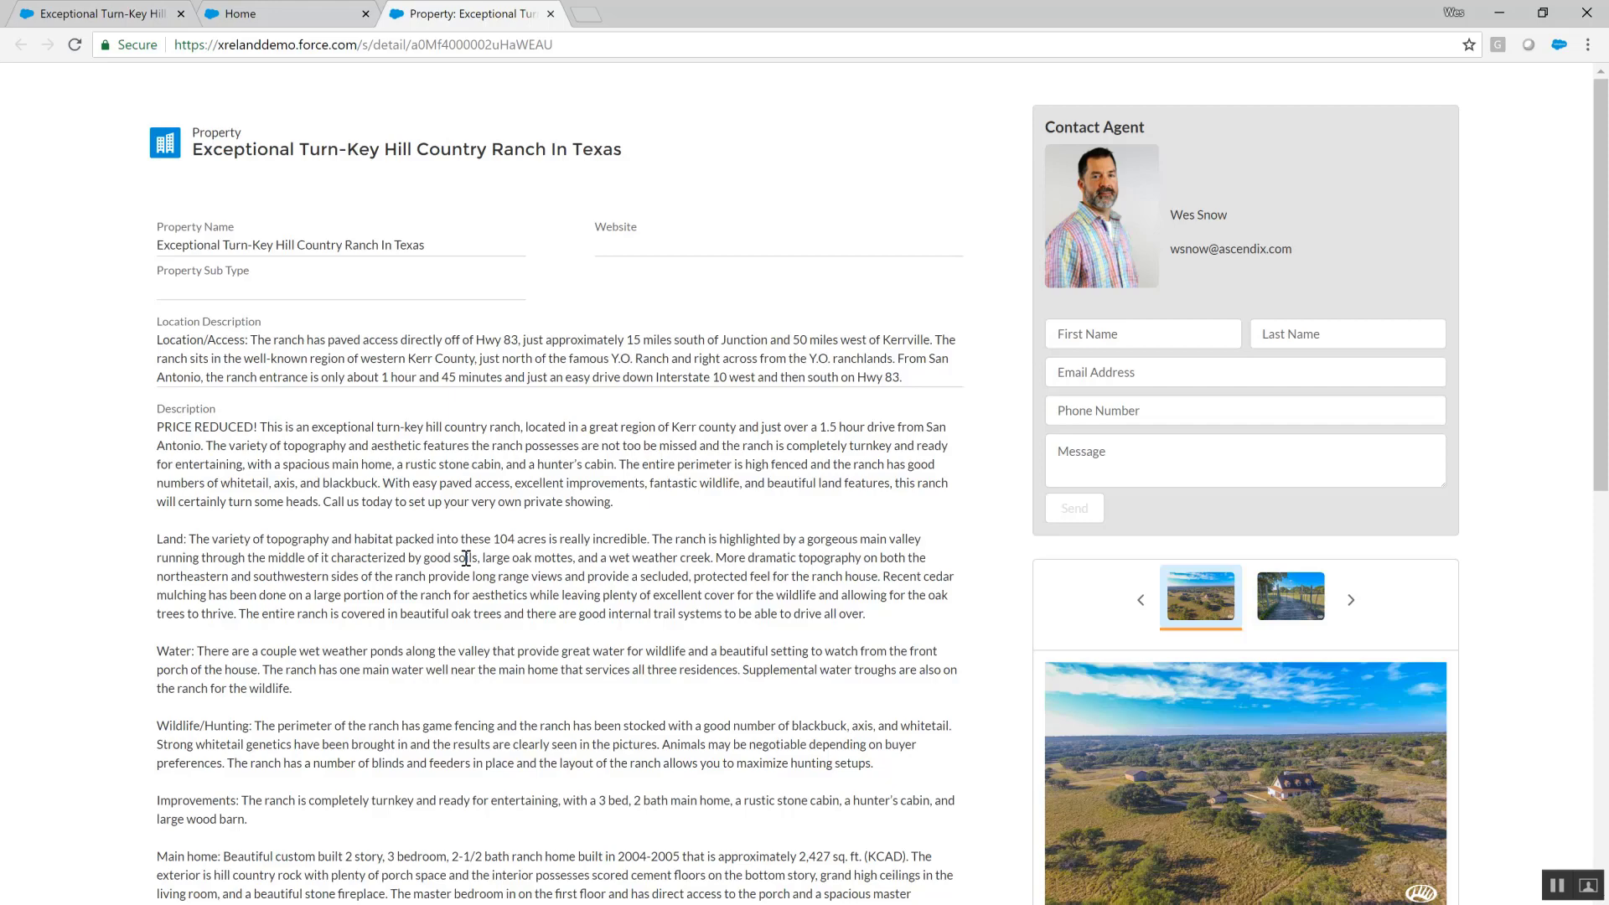
{"action": "scroll", "coordinate": [466, 558], "scroll_direction": "down", "scroll_amount": 5}
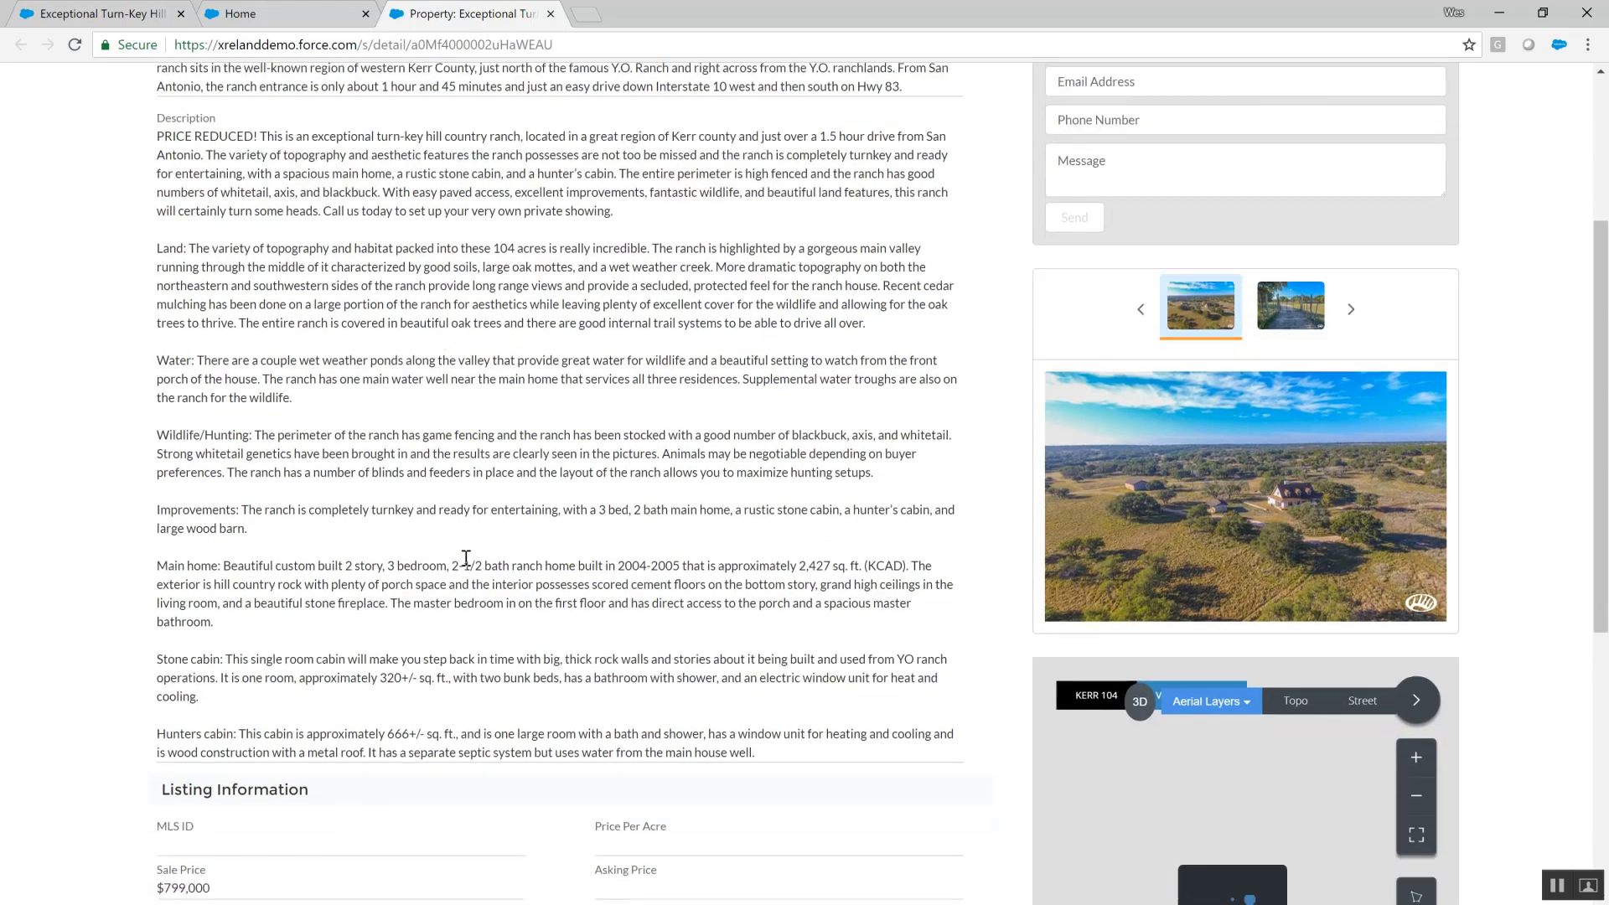
{"action": "scroll", "coordinate": [466, 558], "scroll_direction": "down", "scroll_amount": 3}
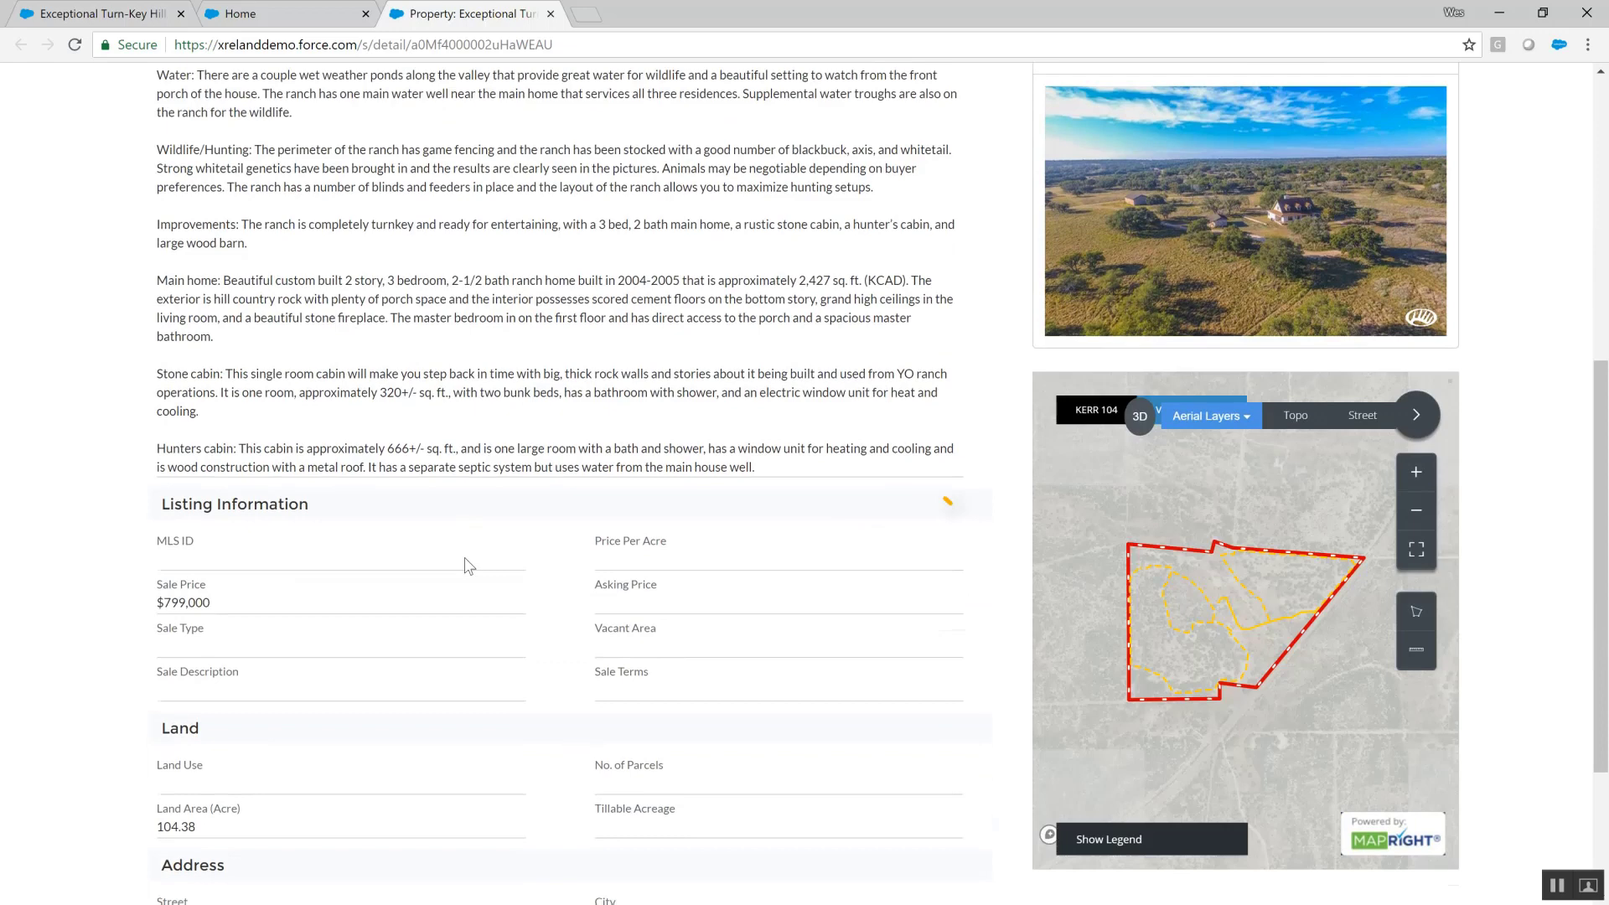
{"action": "scroll", "coordinate": [1154, 256], "scroll_direction": "up", "scroll_amount": 2}
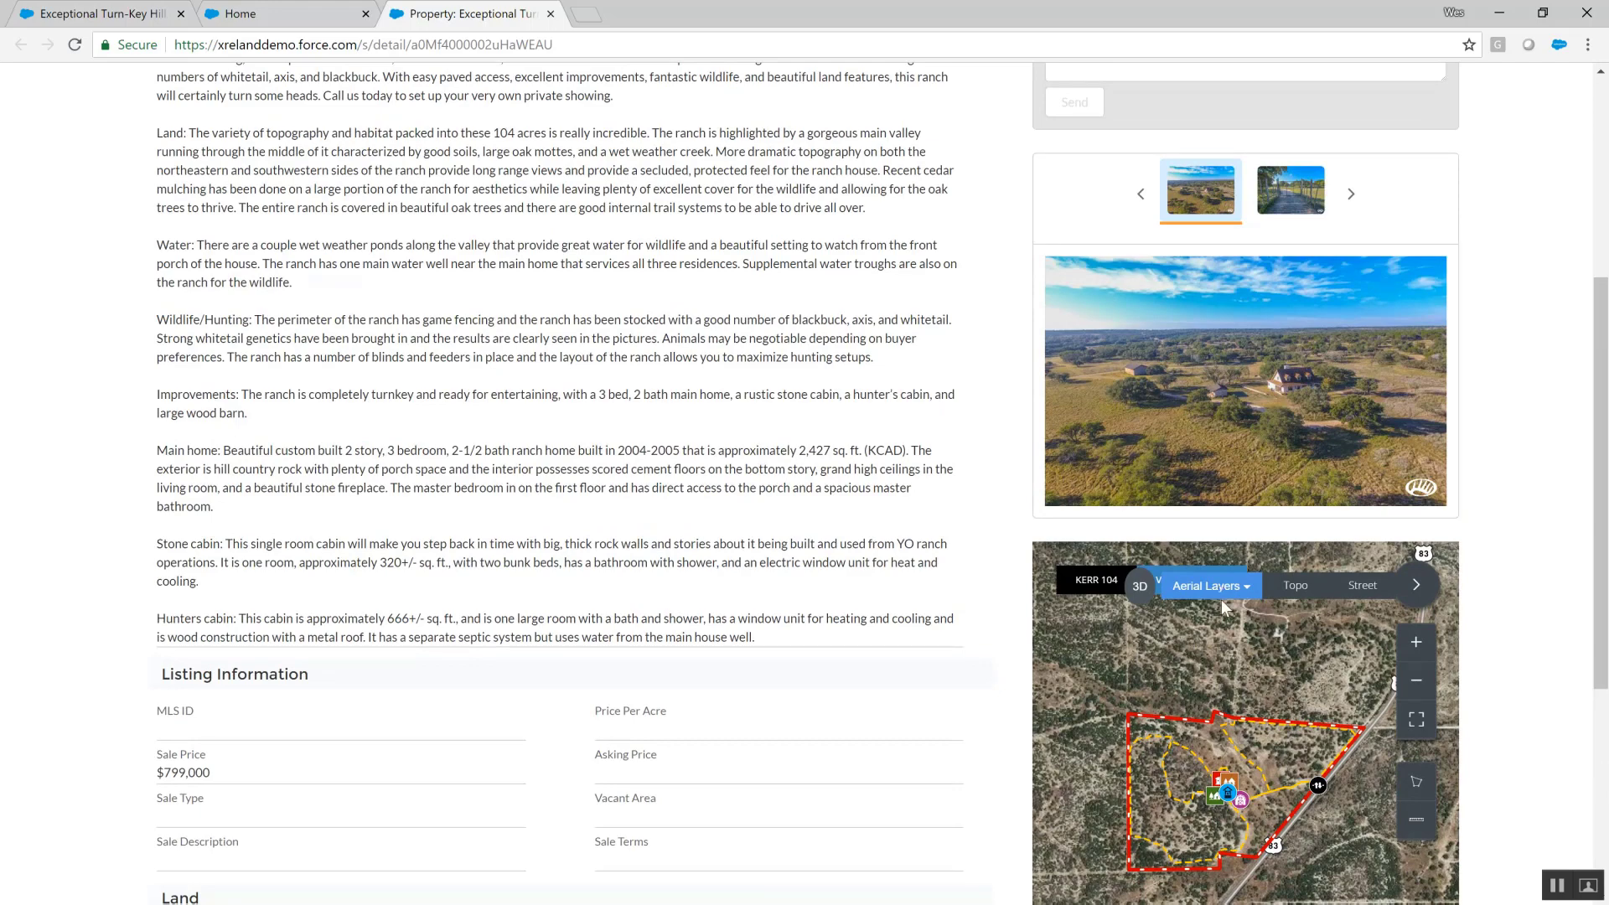
{"action": "scroll", "coordinate": [1221, 600], "scroll_direction": "up", "scroll_amount": 4}
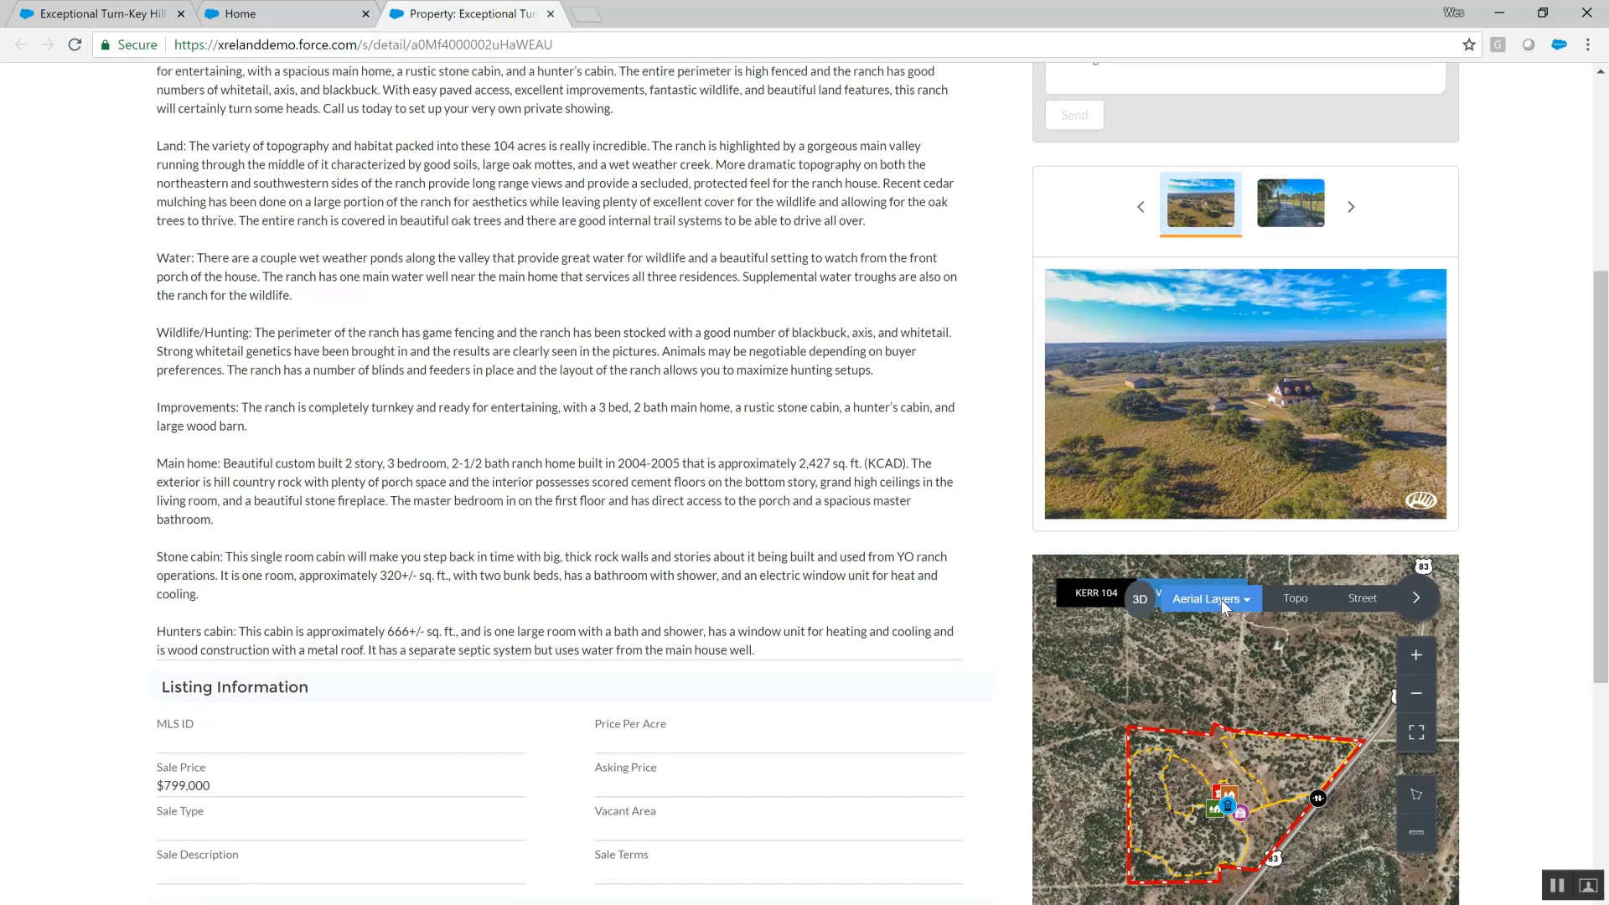
{"action": "scroll", "coordinate": [1221, 600], "scroll_direction": "up", "scroll_amount": 1}
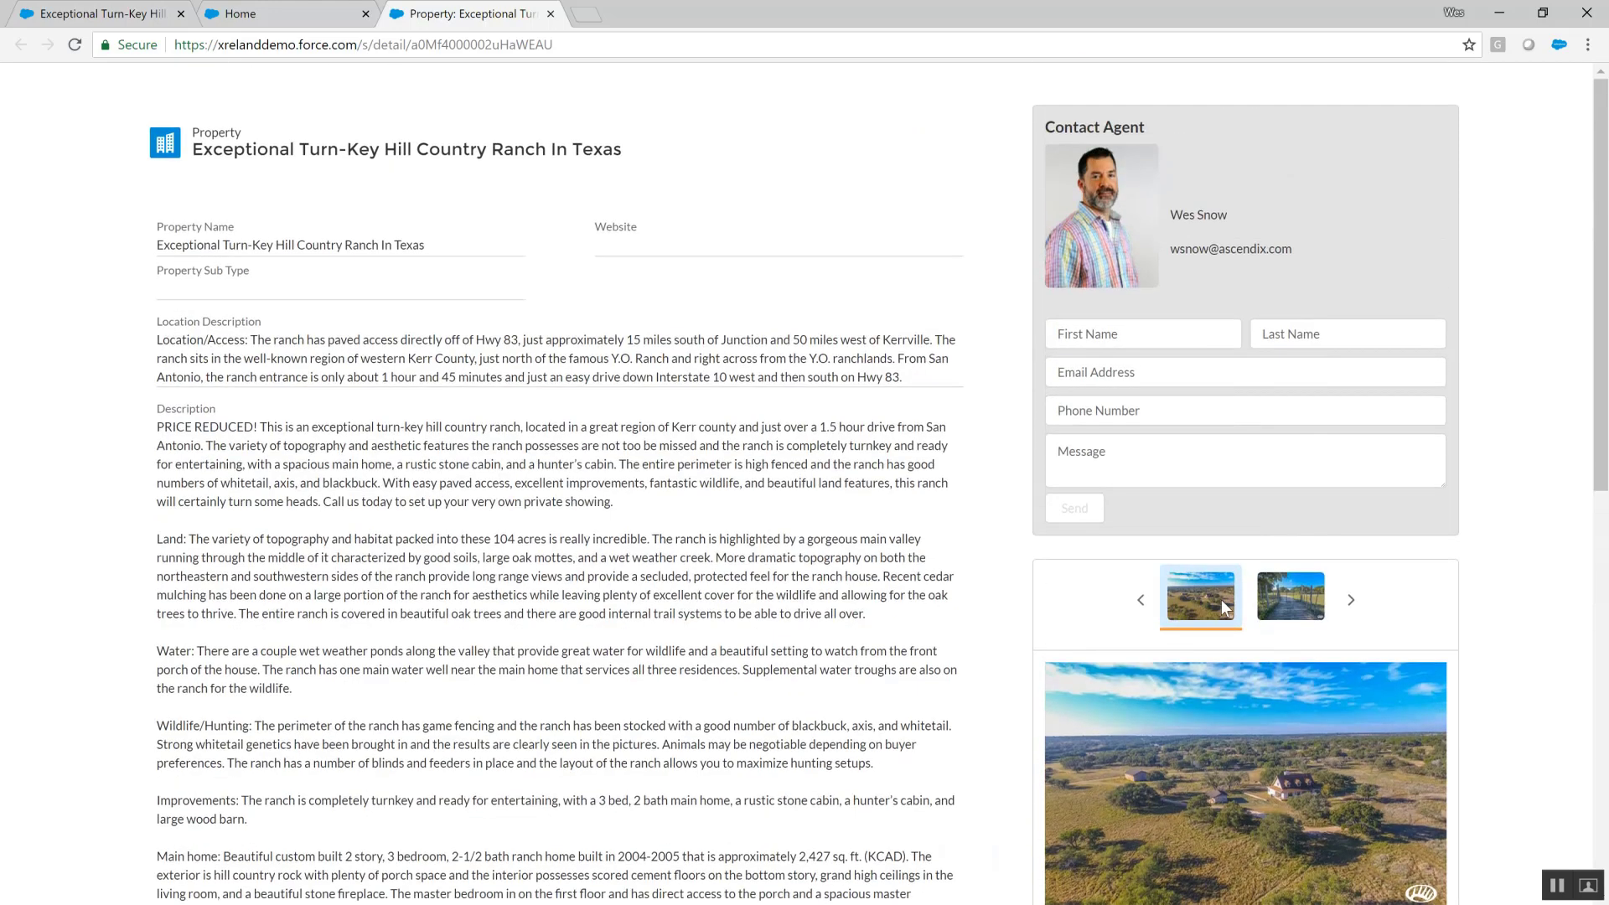
Enter the visitor's first and last name, e-mail, phone and message 'Please call', then send
{"action": "left_click", "coordinate": [1180, 342]}
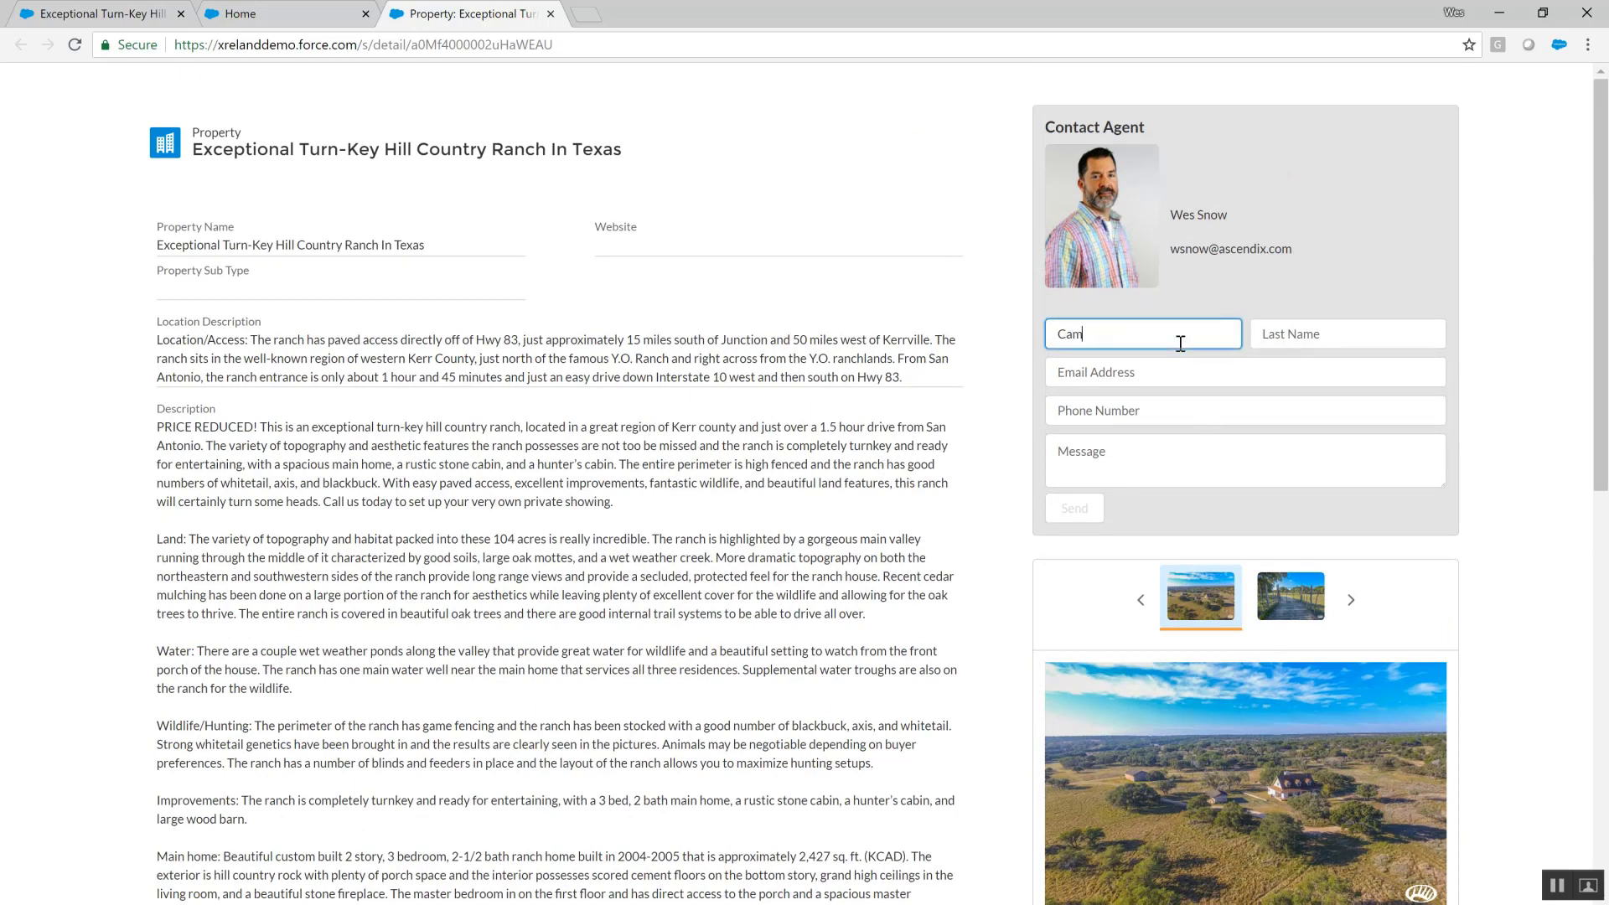
{"action": "key", "text": "Tab"}
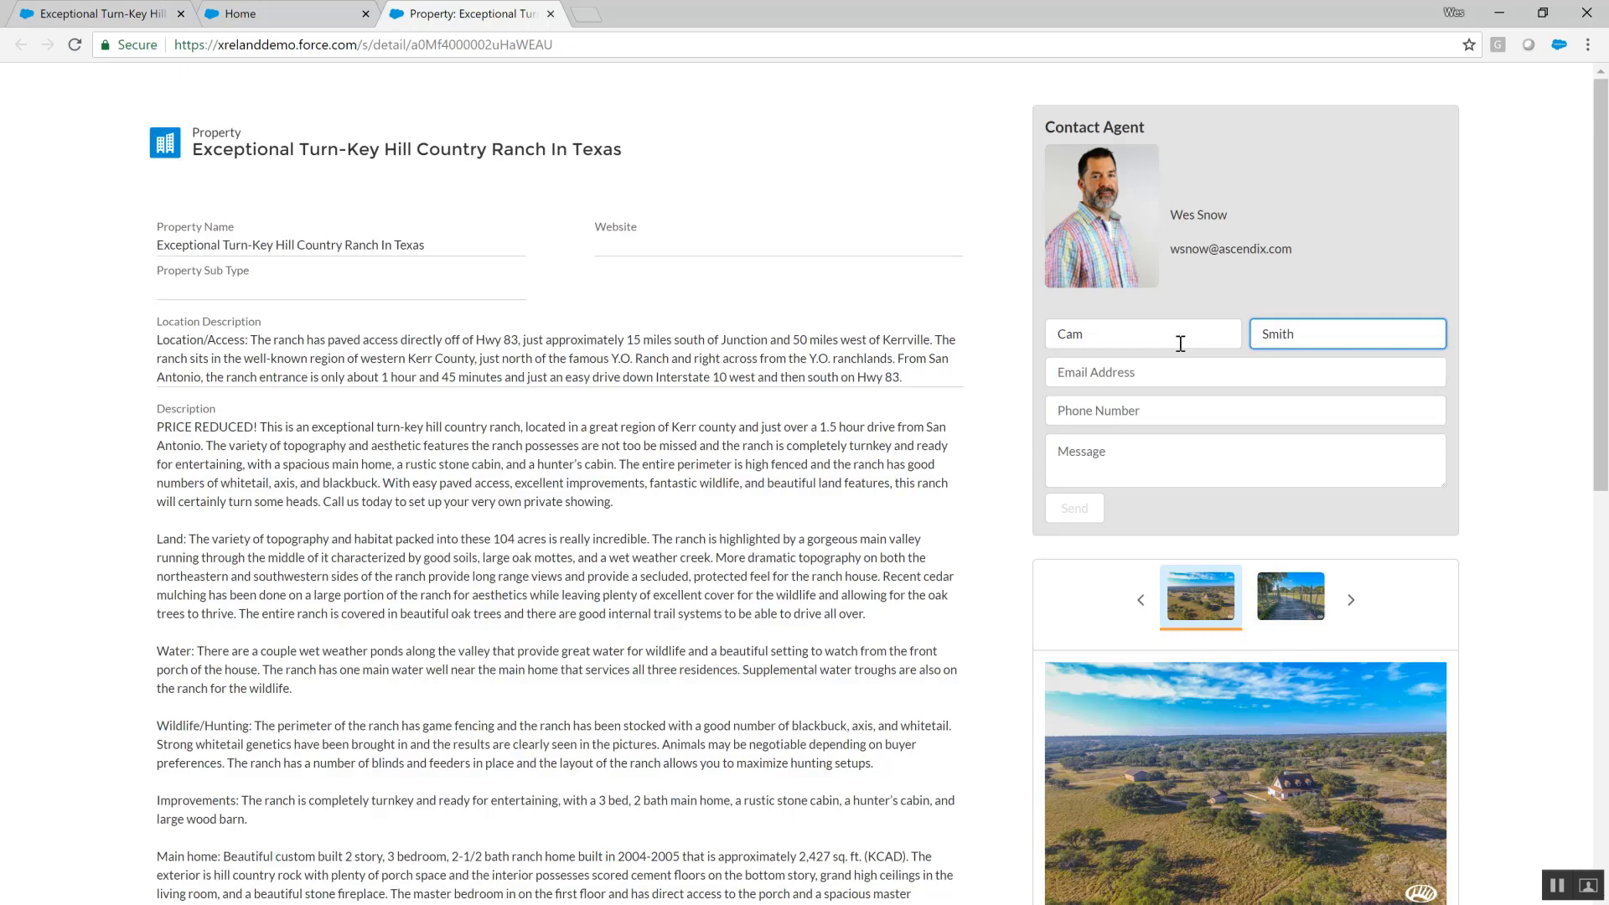
{"action": "key", "text": "Tab"}
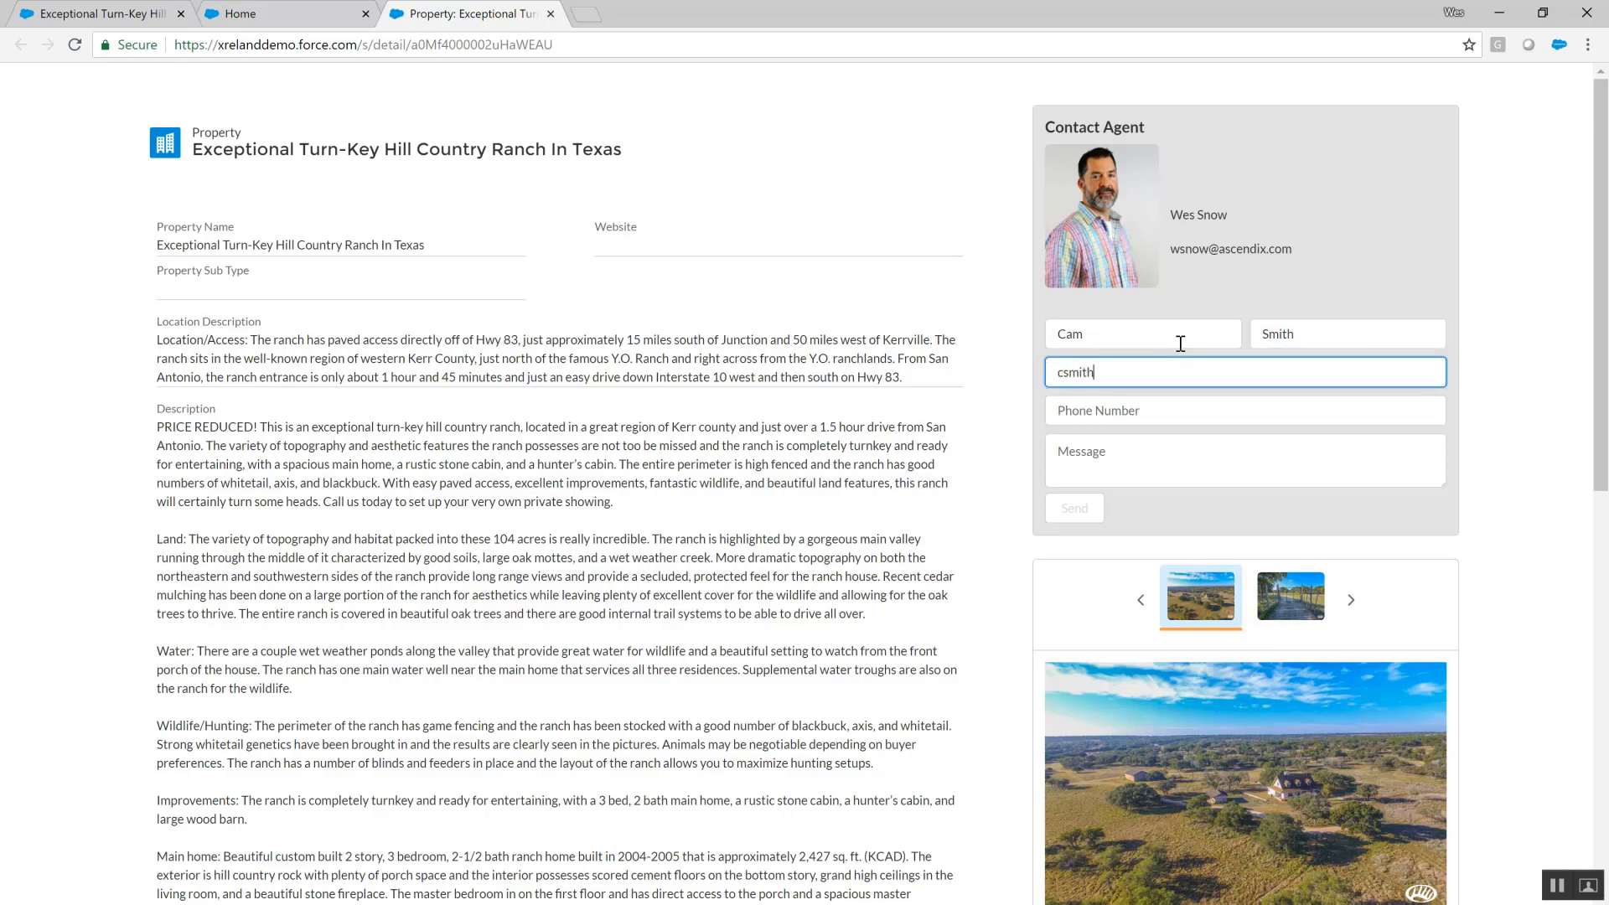
{"action": "key", "text": "Tab"}
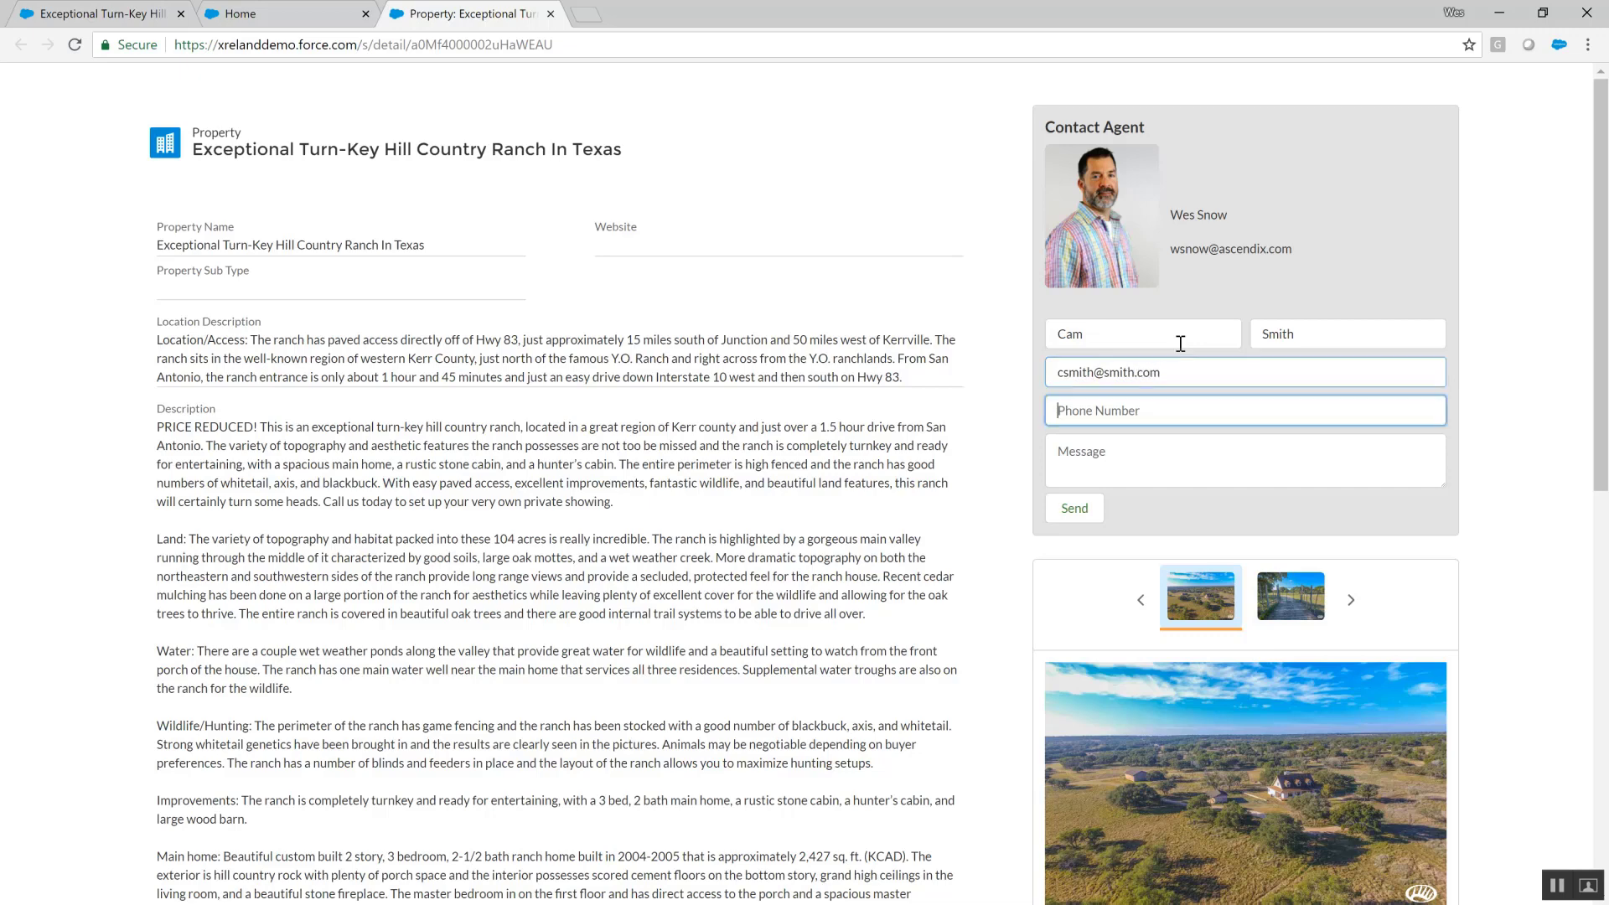
{"action": "key", "text": "Tab"}
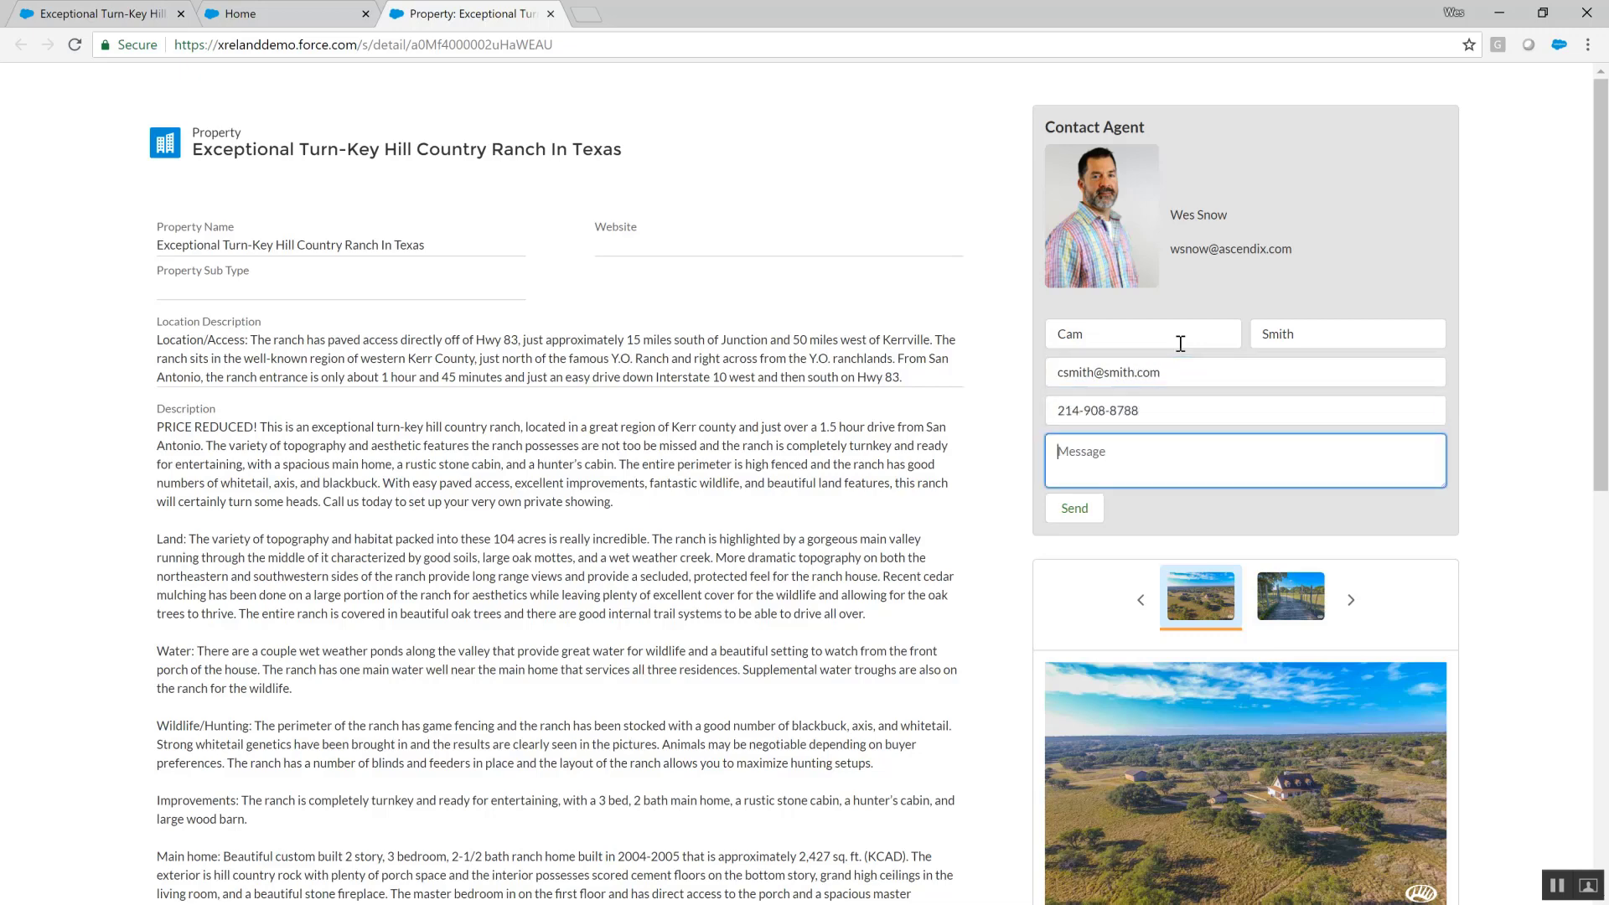
{"action": "type", "text": "Please call"}
{"action": "left_click", "coordinate": [1075, 511]}
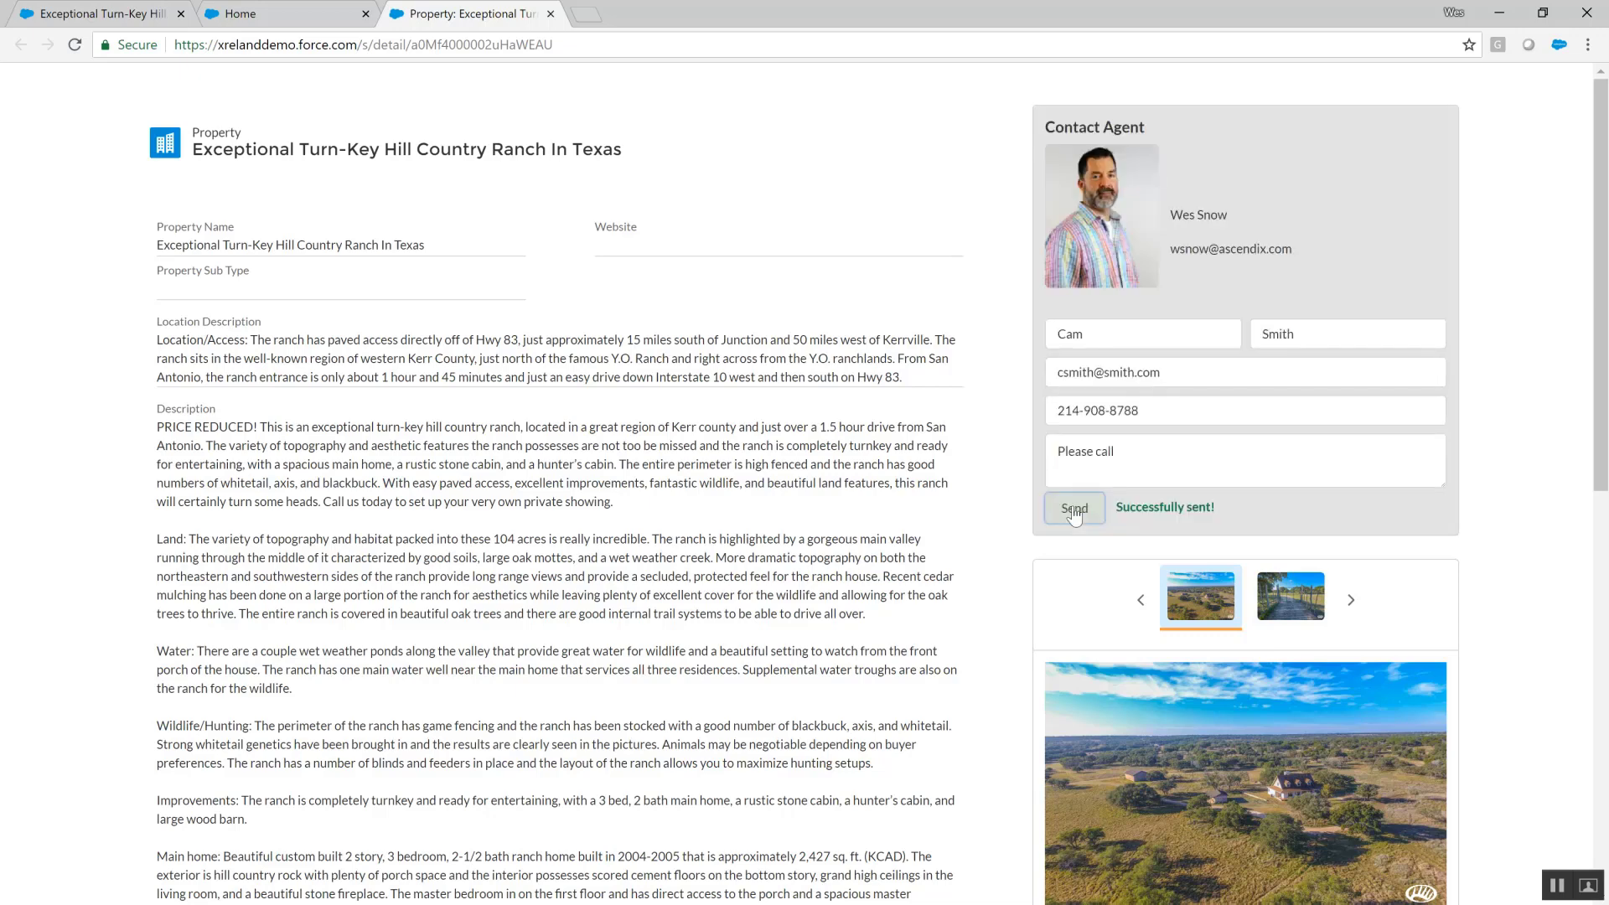
Reload the ranch's CRM record and open the newest Web Inquiry under Inquiries (4)
{"action": "left_click", "coordinate": [147, 21]}
{"action": "left_click", "coordinate": [75, 45]}
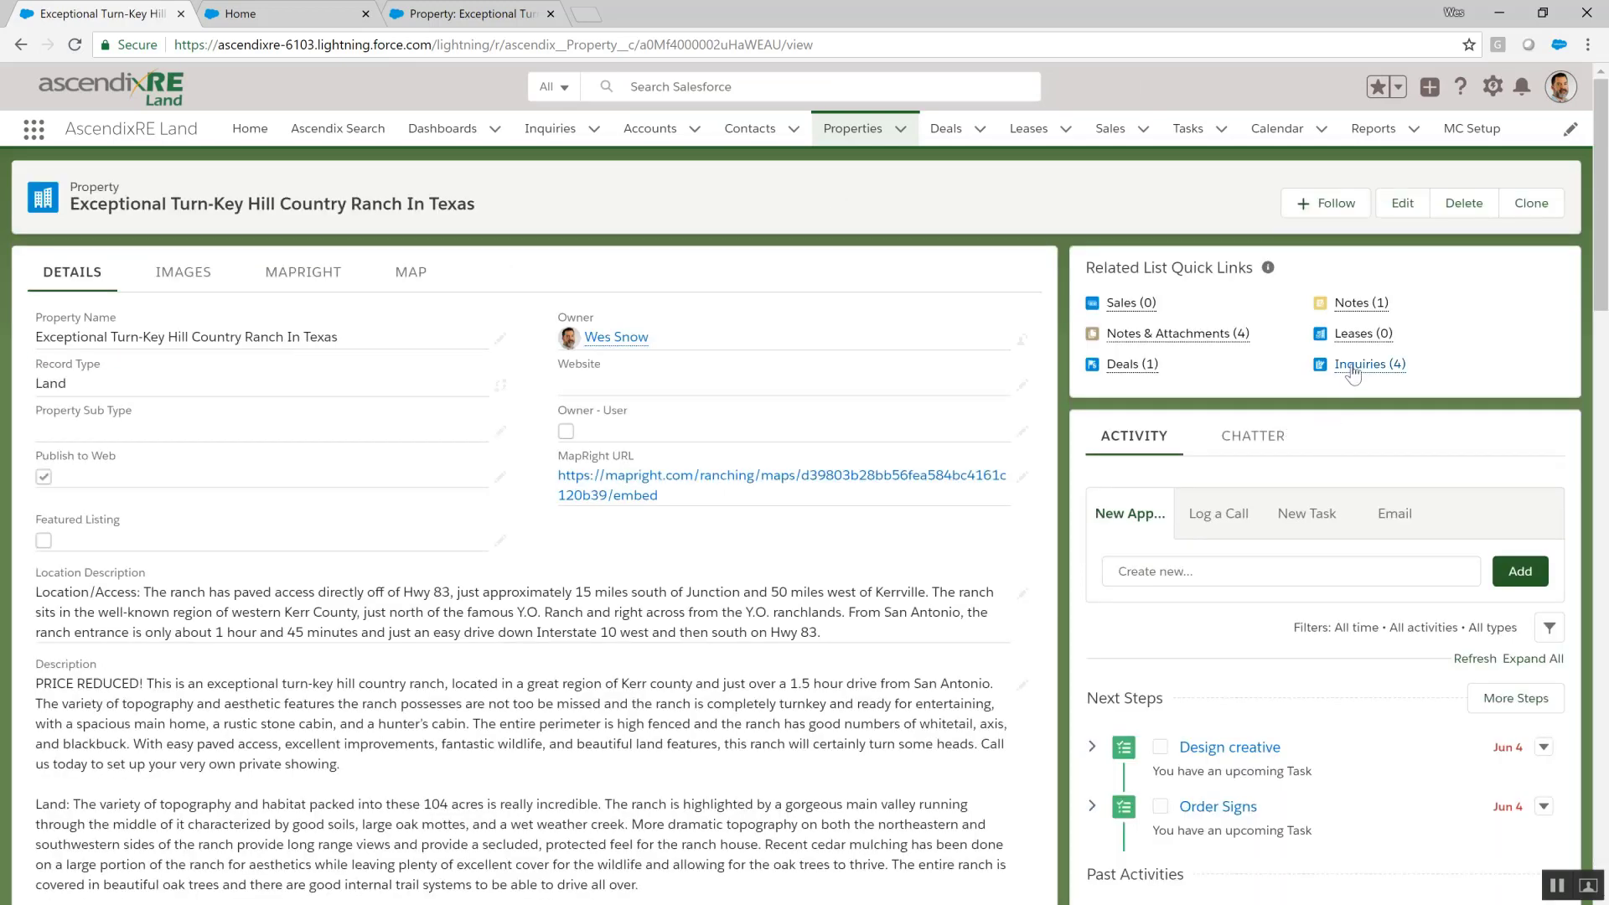
{"action": "mouse_move", "coordinate": [1352, 374]}
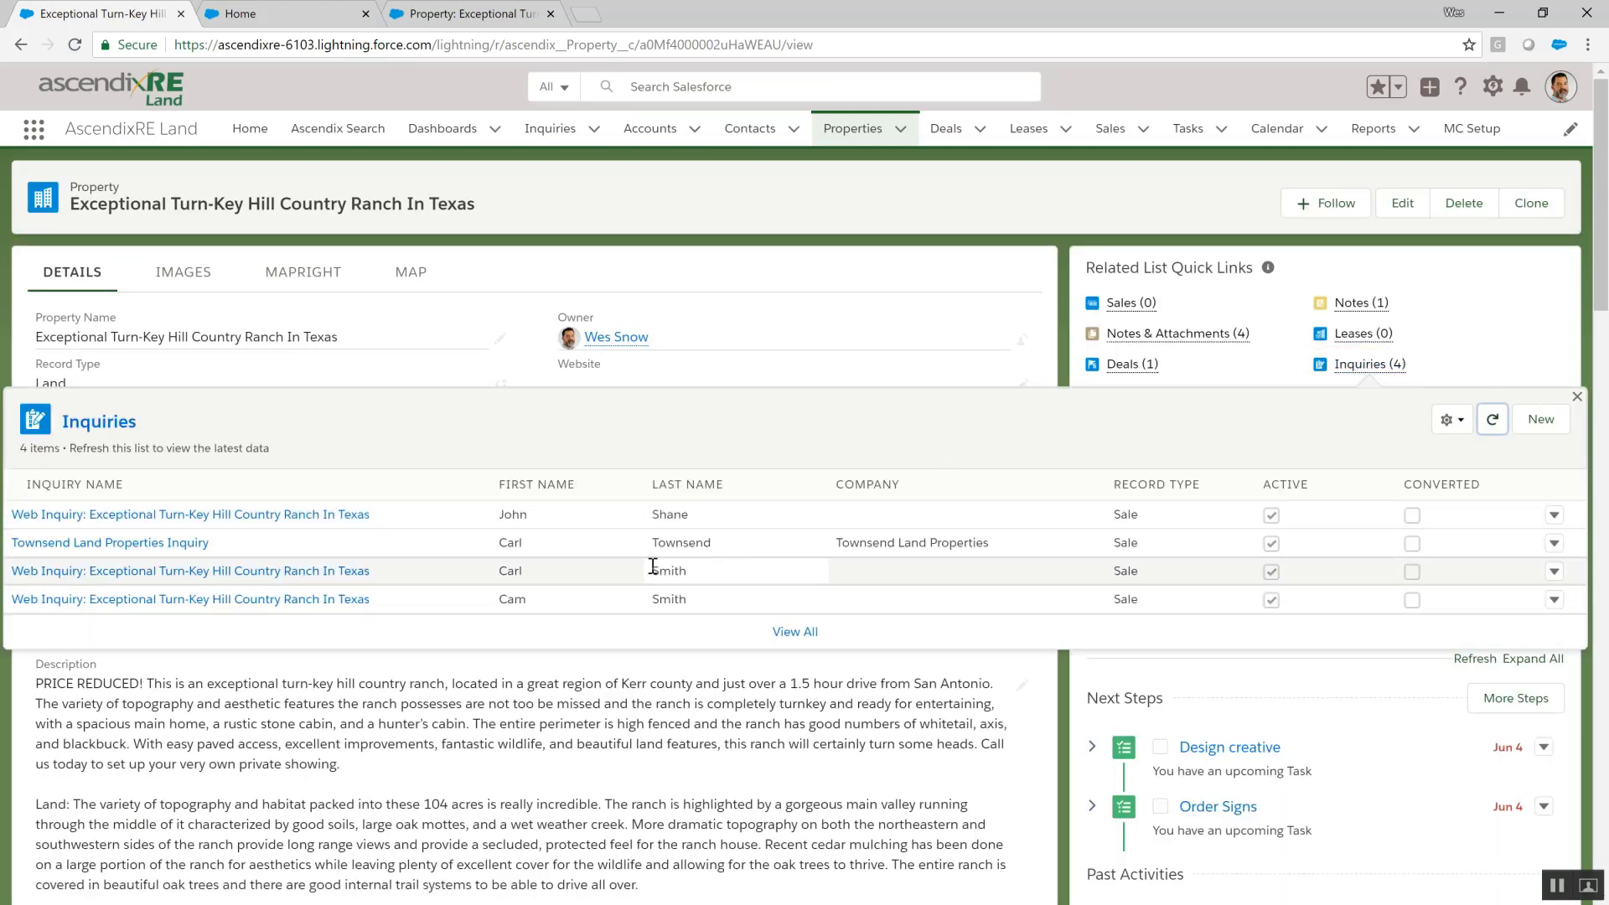
{"action": "left_click", "coordinate": [337, 601]}
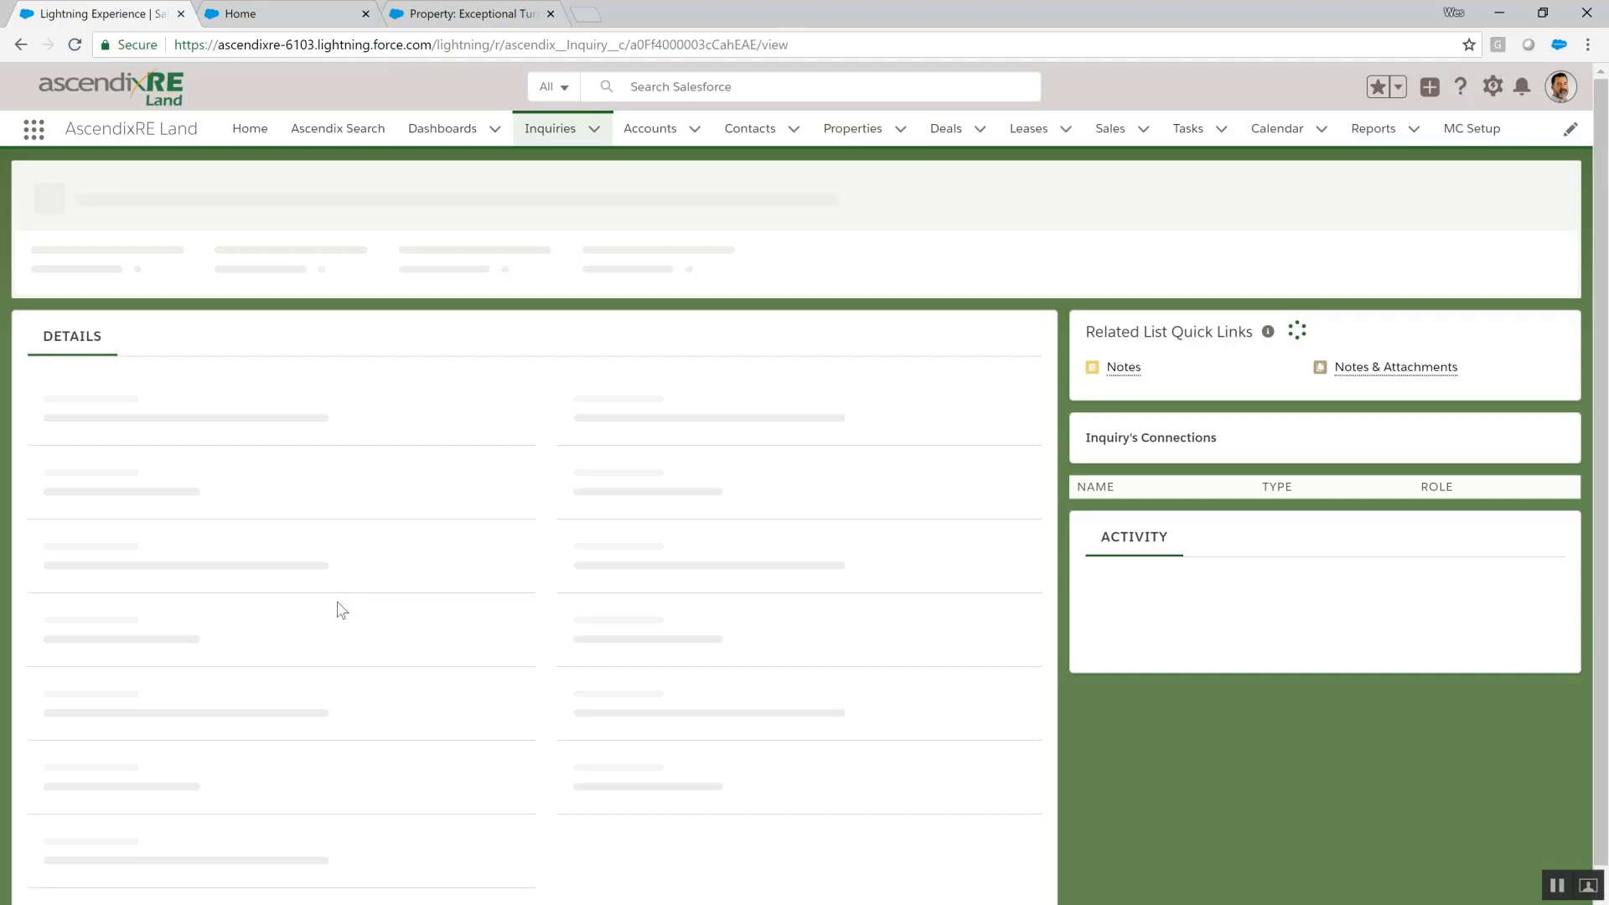